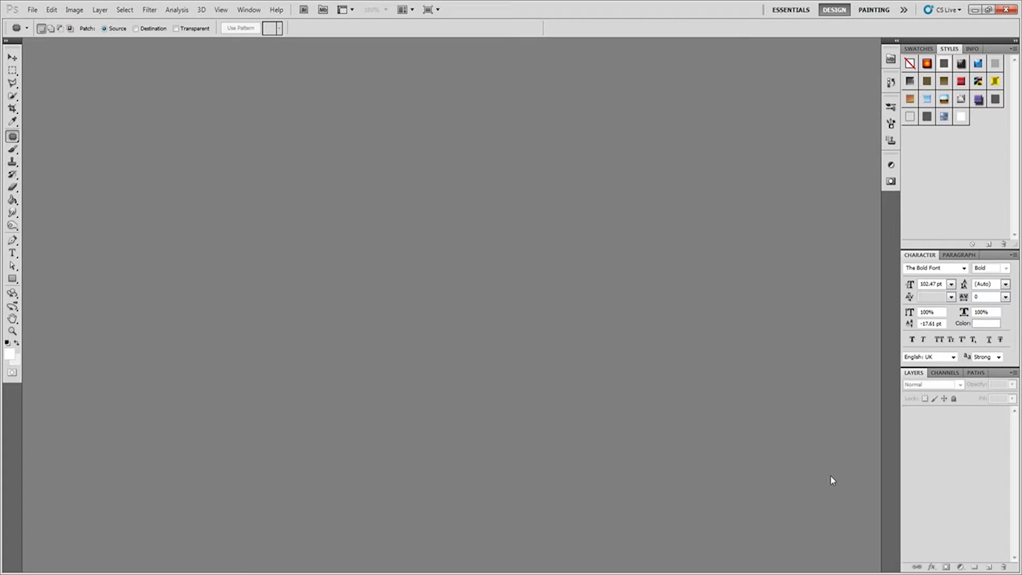
Step: Open 10072.png from Documents > Sports Interactive > Football Manager 2018 > graphics > Faces > DF11 Megapack
{"action": "left_click", "coordinate": [34, 10]}
{"action": "left_click", "coordinate": [48, 35]}
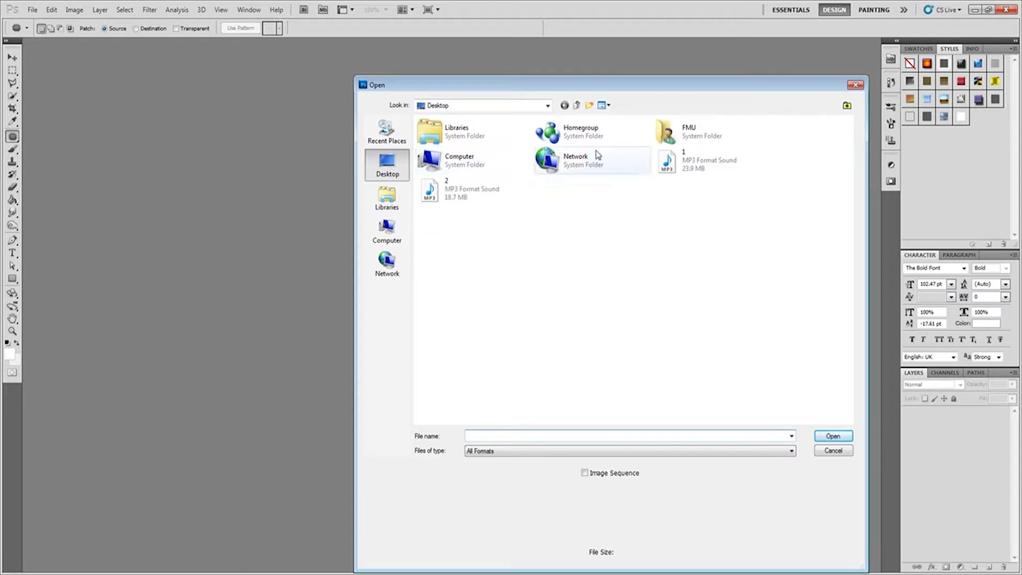
{"action": "left_click", "coordinate": [387, 197]}
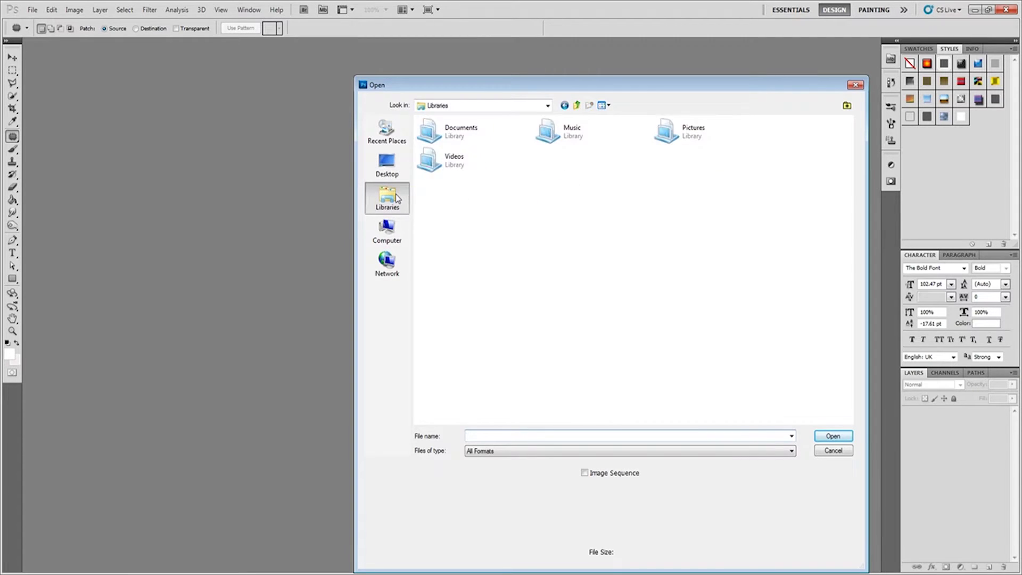
{"action": "double_click", "coordinate": [461, 139]}
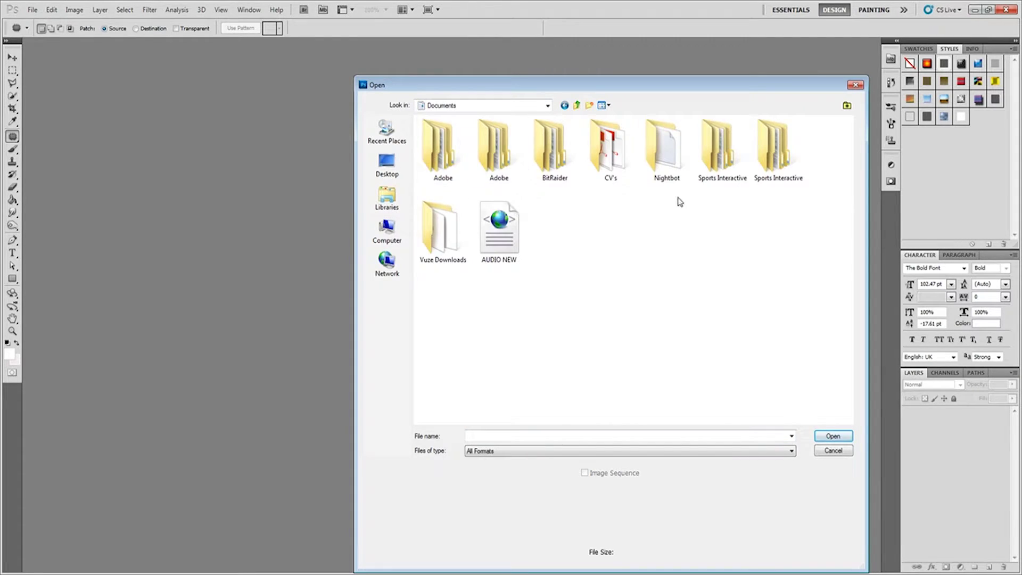
{"action": "double_click", "coordinate": [786, 155]}
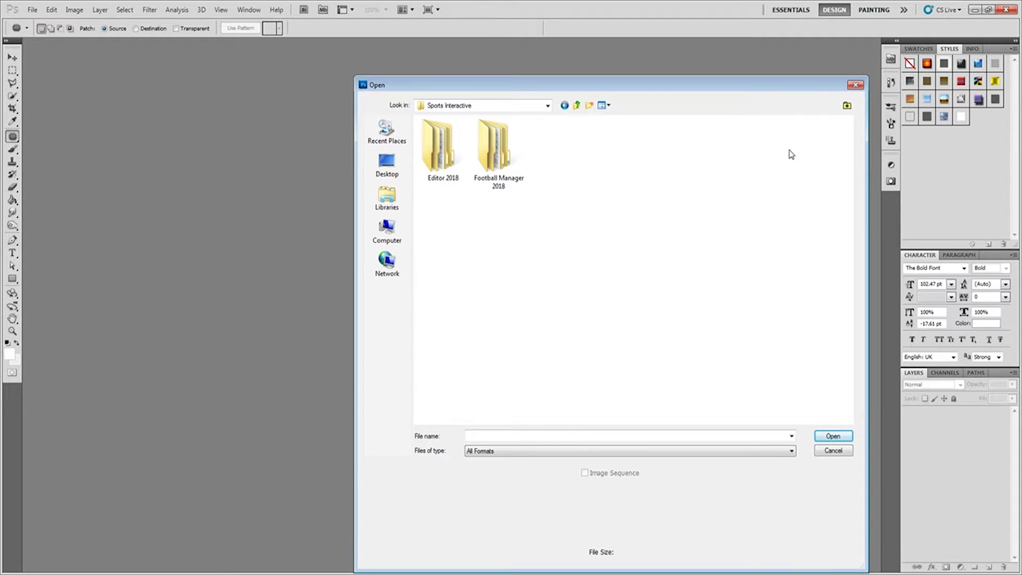
{"action": "double_click", "coordinate": [507, 152]}
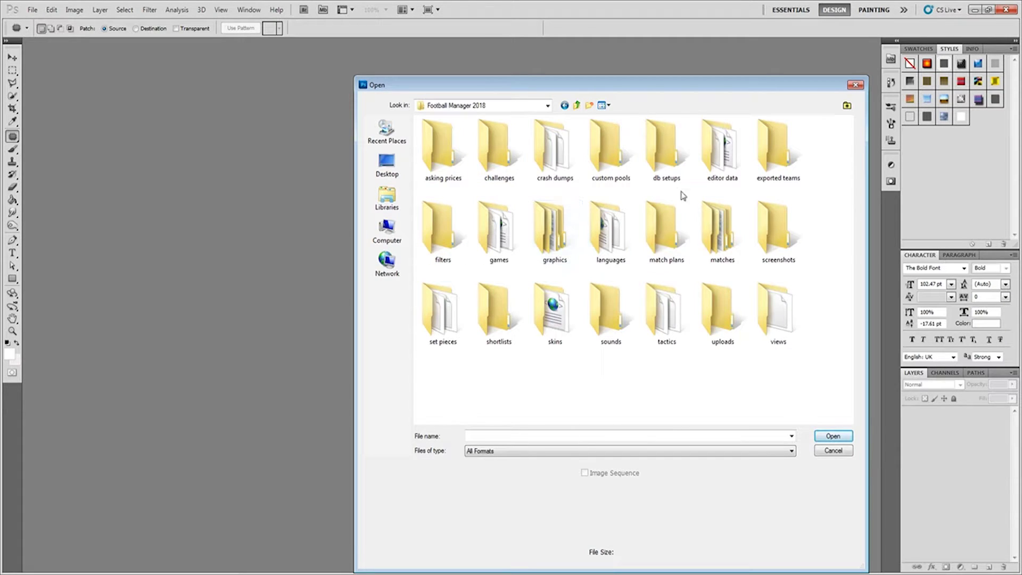
{"action": "double_click", "coordinate": [546, 232]}
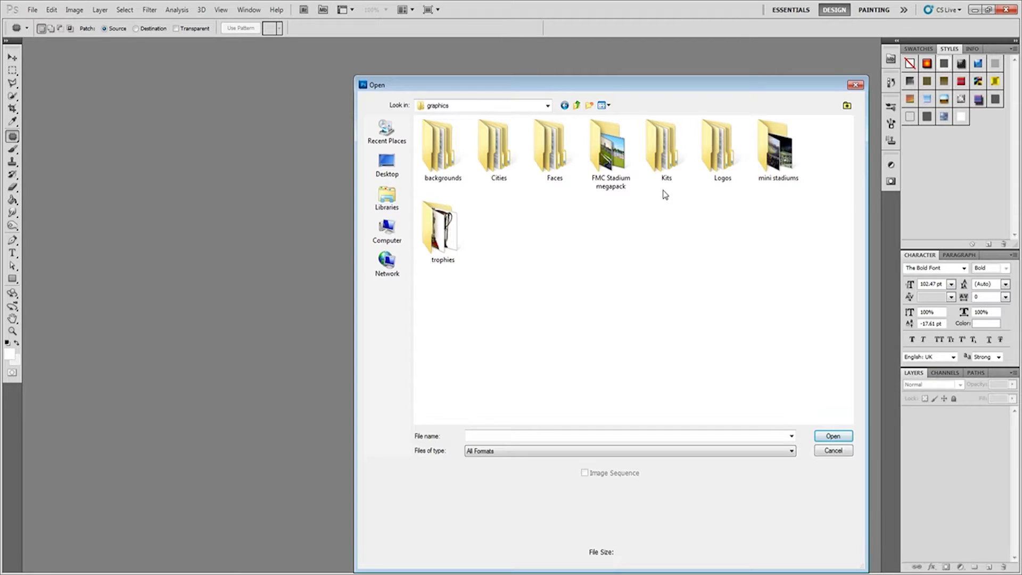
{"action": "double_click", "coordinate": [554, 159]}
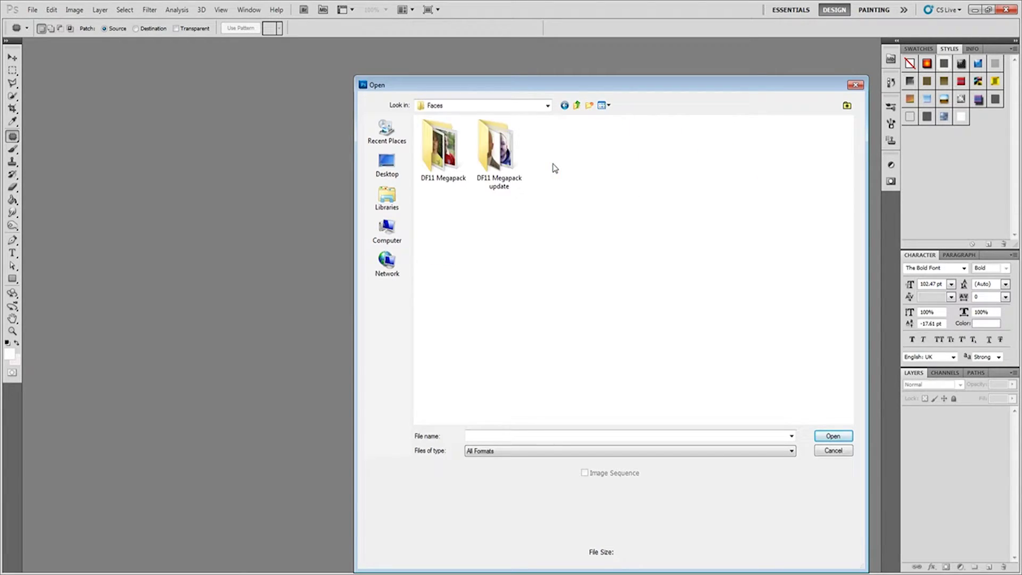
{"action": "double_click", "coordinate": [443, 155]}
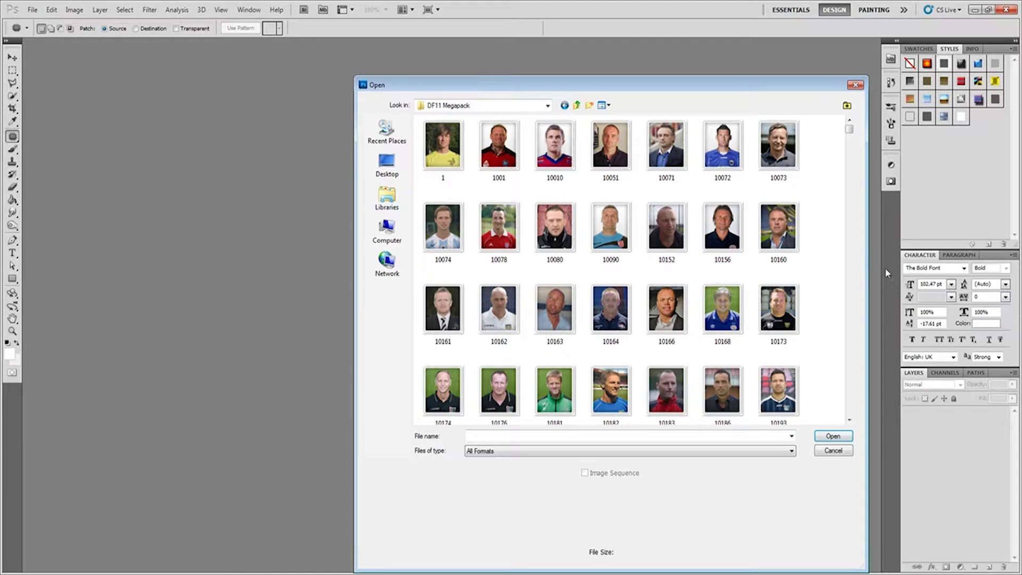
{"action": "double_click", "coordinate": [732, 156]}
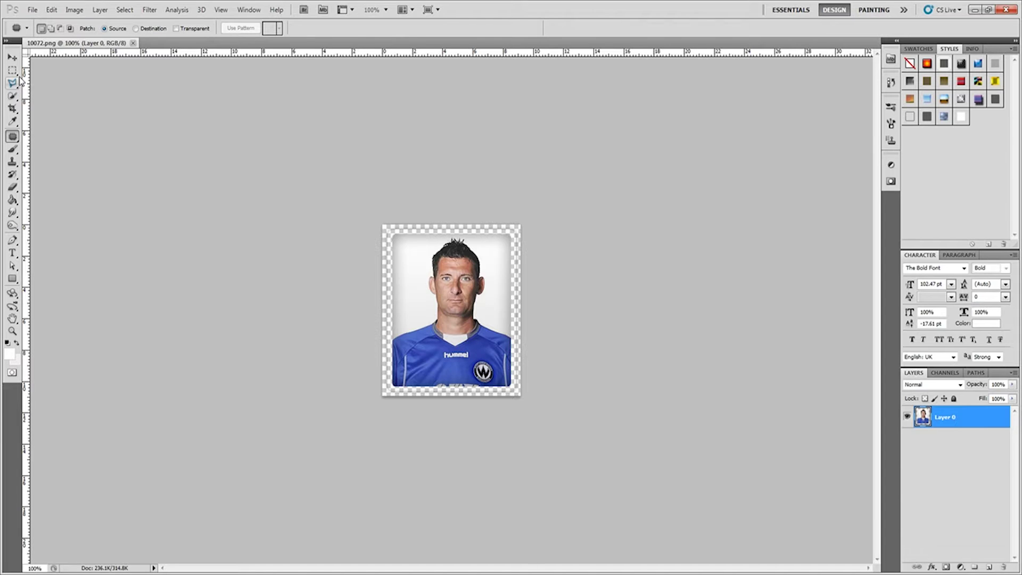
Step: Zoom in and brush the Quick Selection tool over the white background and down through the shirt
{"action": "key", "text": "ctrl+minus"}
{"action": "key", "text": "ctrl+plus"}
{"action": "key", "text": "ctrl+plus"}
{"action": "key", "text": "ctrl+plus"}
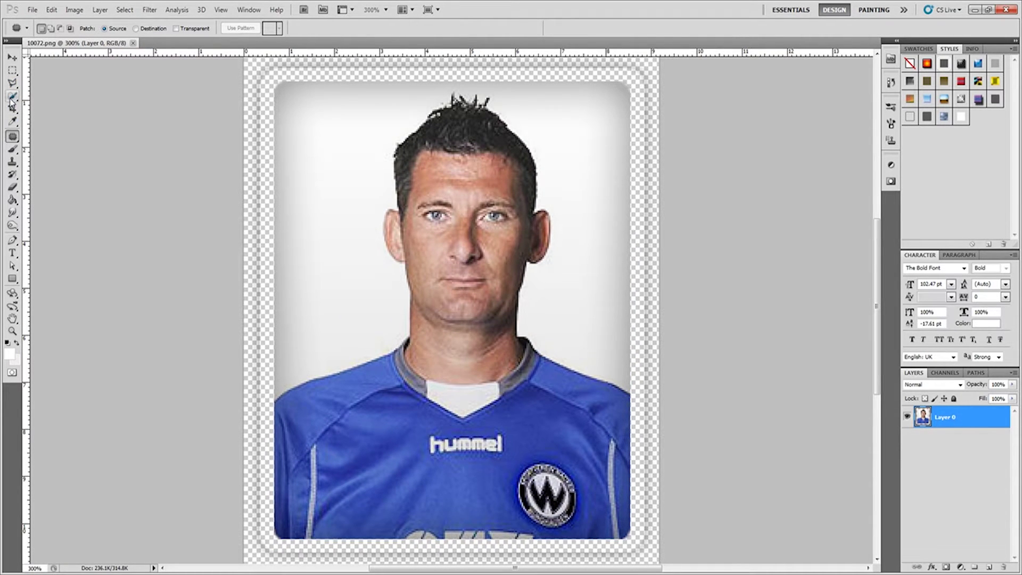
{"action": "left_click", "coordinate": [11, 97]}
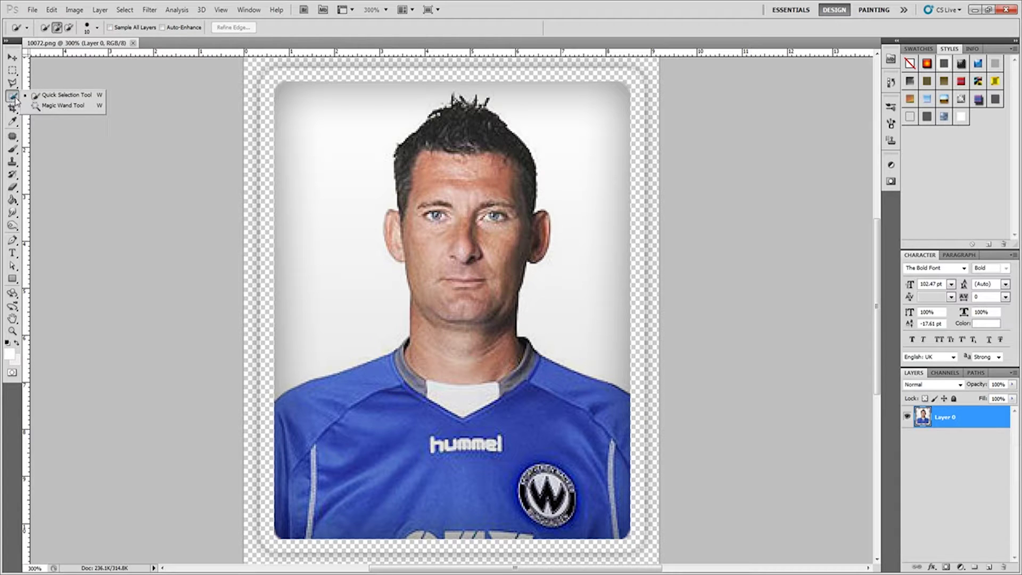
{"action": "left_click", "coordinate": [61, 96]}
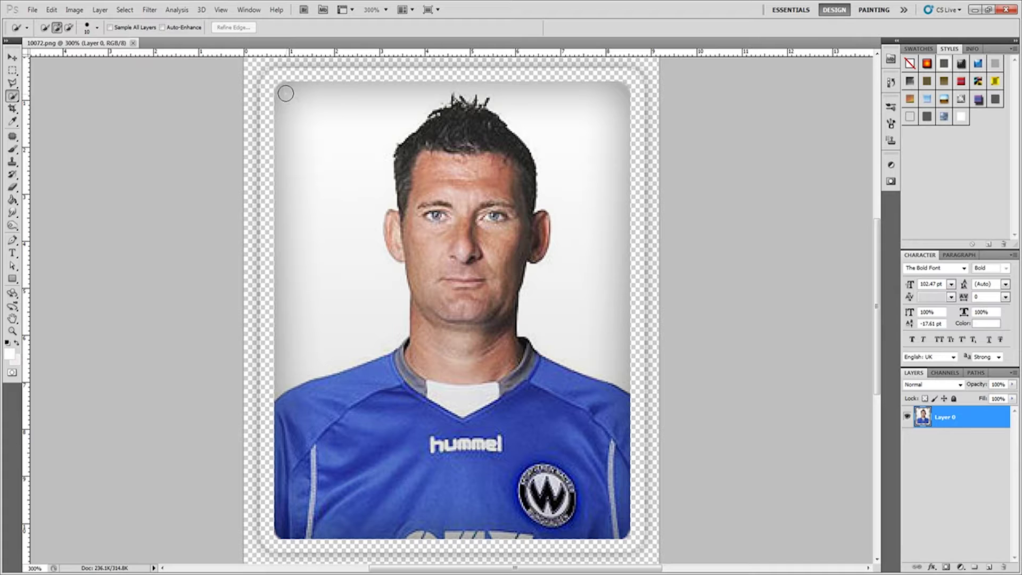
{"action": "mouse_move", "coordinate": [312, 96]}
{"action": "left_mouse_down"}
{"action": "mouse_move", "coordinate": [572, 107]}
{"action": "mouse_move", "coordinate": [590, 131]}
{"action": "left_mouse_up"}
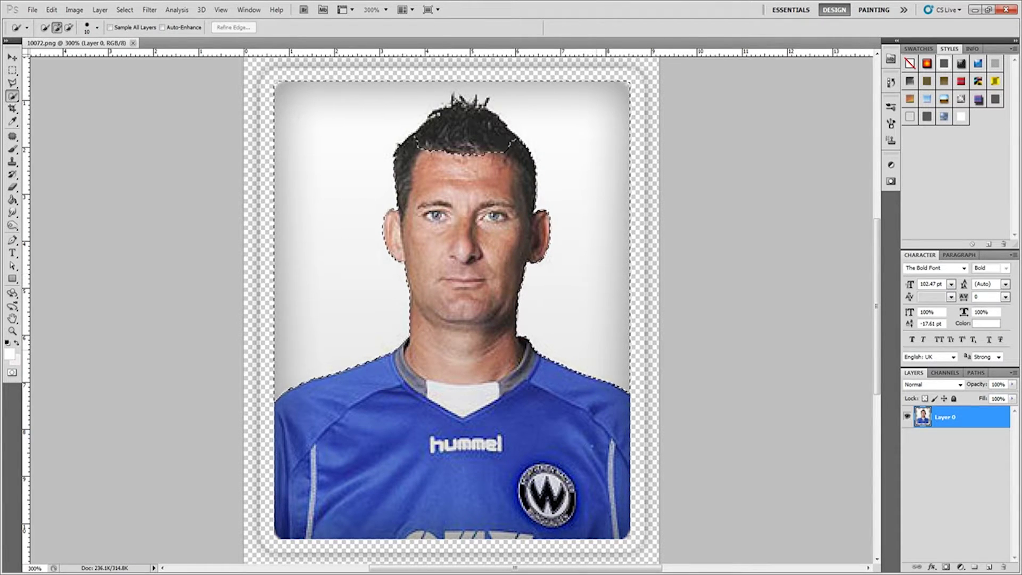
{"action": "mouse_move", "coordinate": [586, 404]}
{"action": "left_mouse_down"}
{"action": "mouse_move", "coordinate": [586, 490]}
{"action": "mouse_move", "coordinate": [479, 425]}
{"action": "mouse_move", "coordinate": [373, 415]}
{"action": "mouse_move", "coordinate": [296, 505]}
{"action": "mouse_move", "coordinate": [458, 372]}
{"action": "mouse_move", "coordinate": [463, 186]}
{"action": "mouse_move", "coordinate": [457, 383]}
{"action": "mouse_move", "coordinate": [319, 532]}
{"action": "left_mouse_up"}
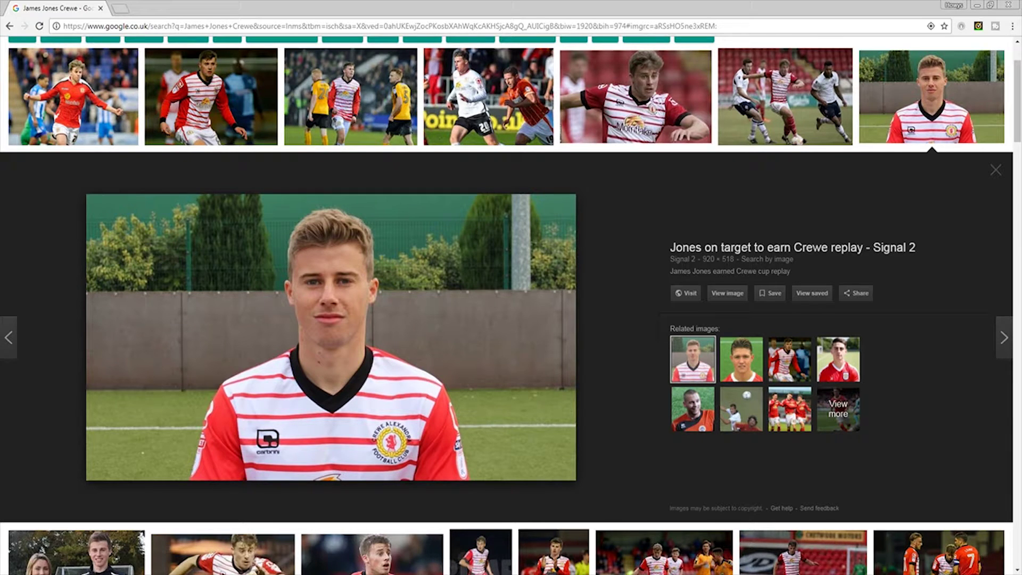
Step: Save the enlarged Google Images player photo as the JPEG 581eedd205af6.jpg
{"action": "right_click", "coordinate": [353, 336]}
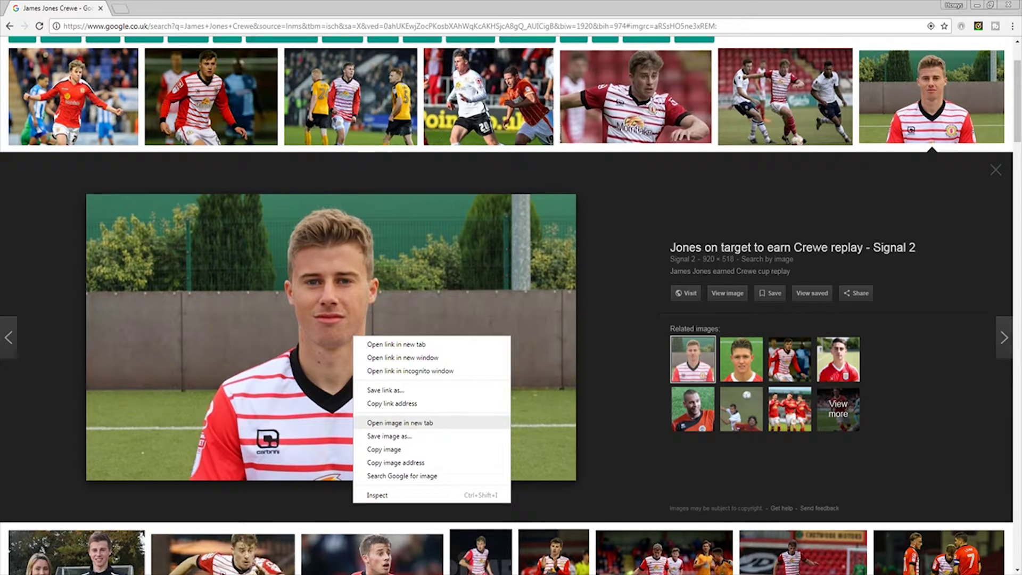
{"action": "left_click", "coordinate": [389, 436]}
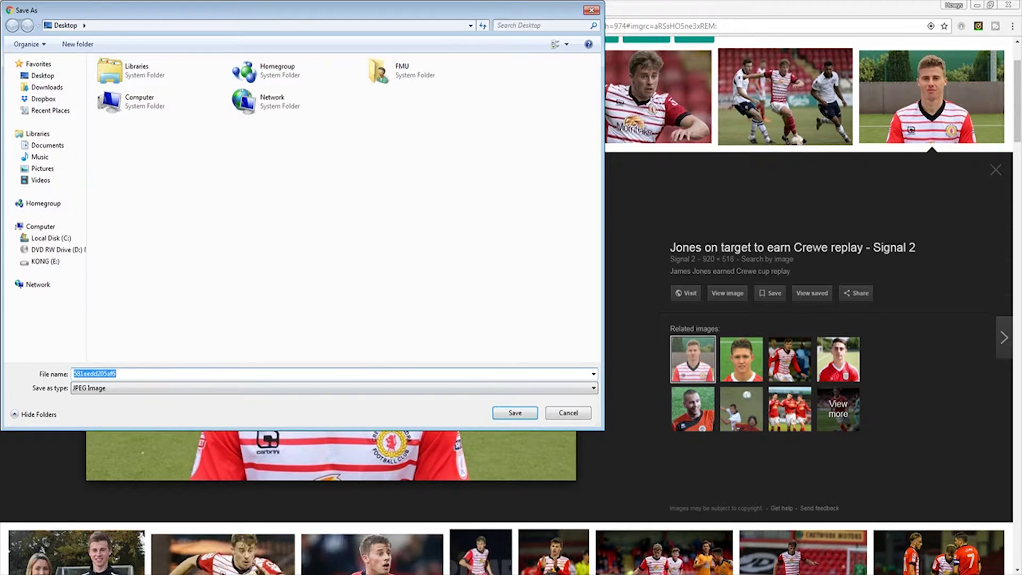
{"action": "key", "text": "Return"}
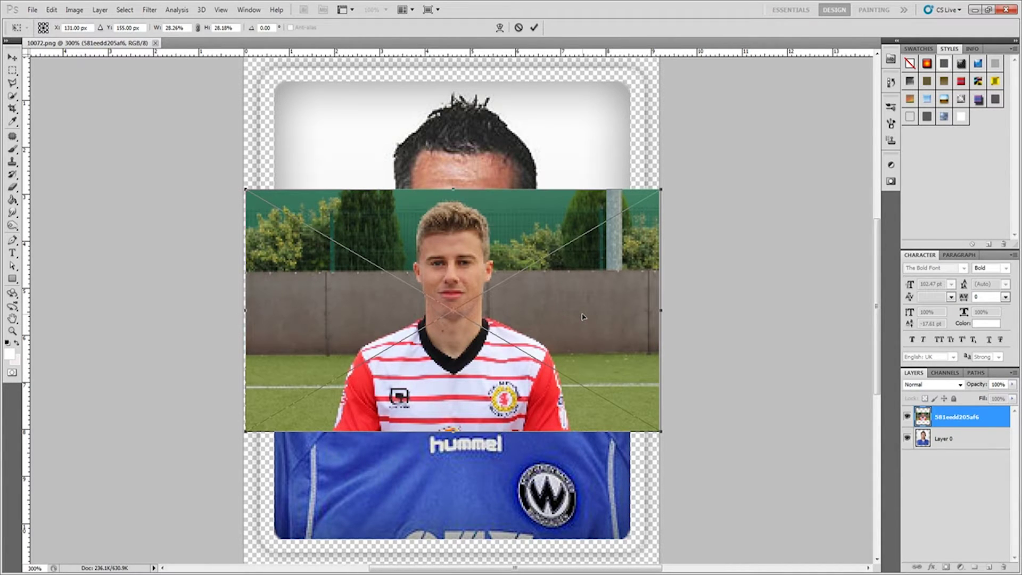
Step: Enlarge the placed player photo proportionally, position it over the card, and commit
{"action": "key", "text": "ctrl+minus"}
{"action": "key", "text": "ctrl+minus"}
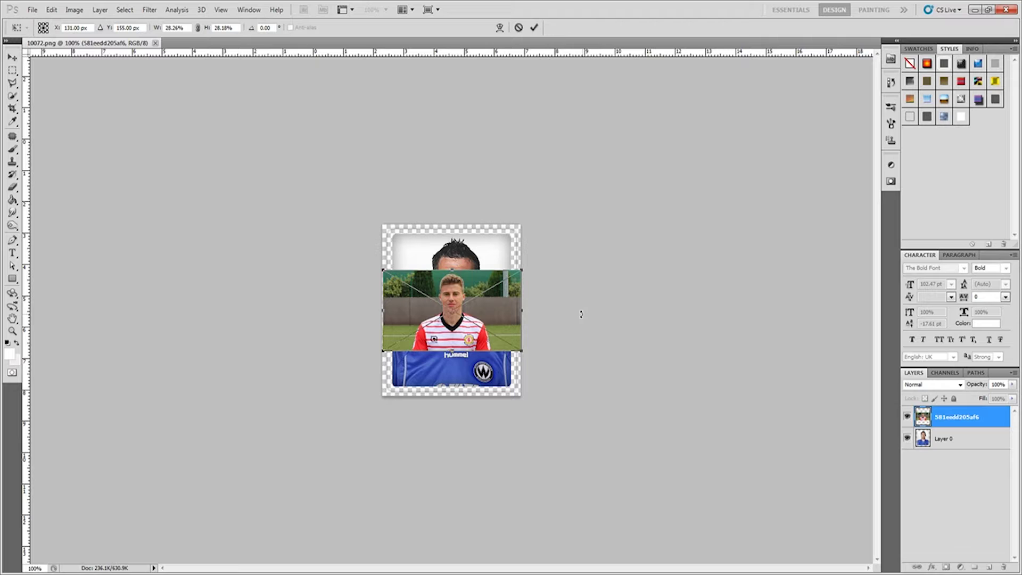
{"action": "left_click_drag", "start_coordinate": [524, 351], "coordinate": [696, 429]}
{"action": "left_click_drag", "start_coordinate": [666, 383], "coordinate": [575, 339]}
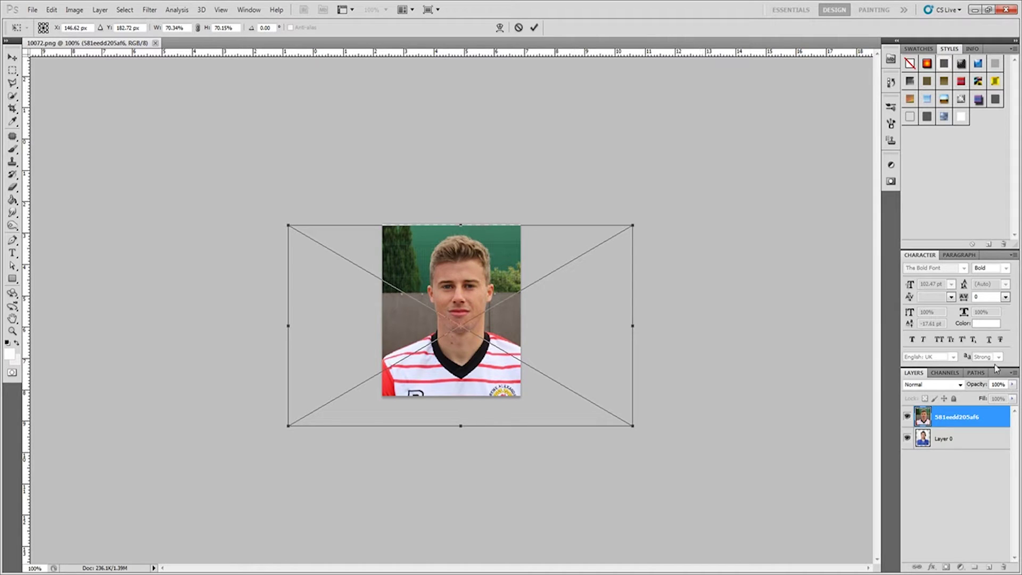
{"action": "left_click", "coordinate": [535, 29]}
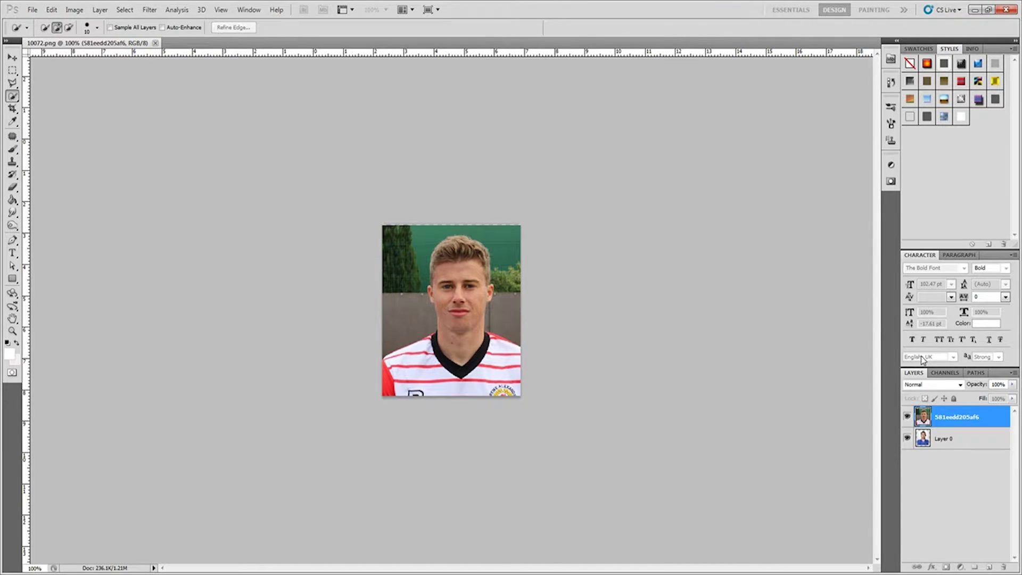
Step: At lowered opacity, shrink the photo to about 56%, restore 100% opacity, and move it below Layer 0
{"action": "left_click_drag", "start_coordinate": [978, 385], "coordinate": [961, 387]}
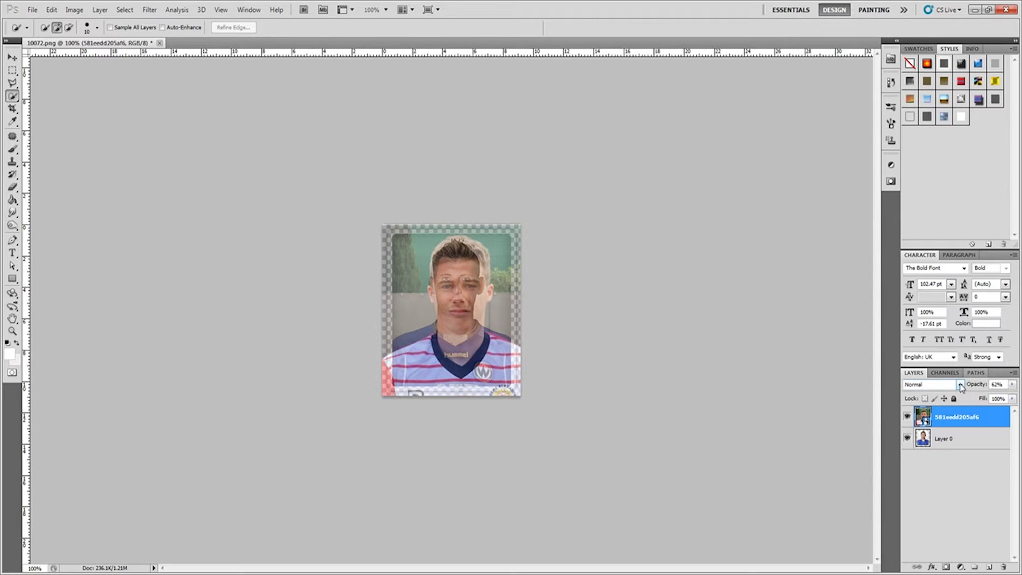
{"action": "key", "text": "ctrl+t"}
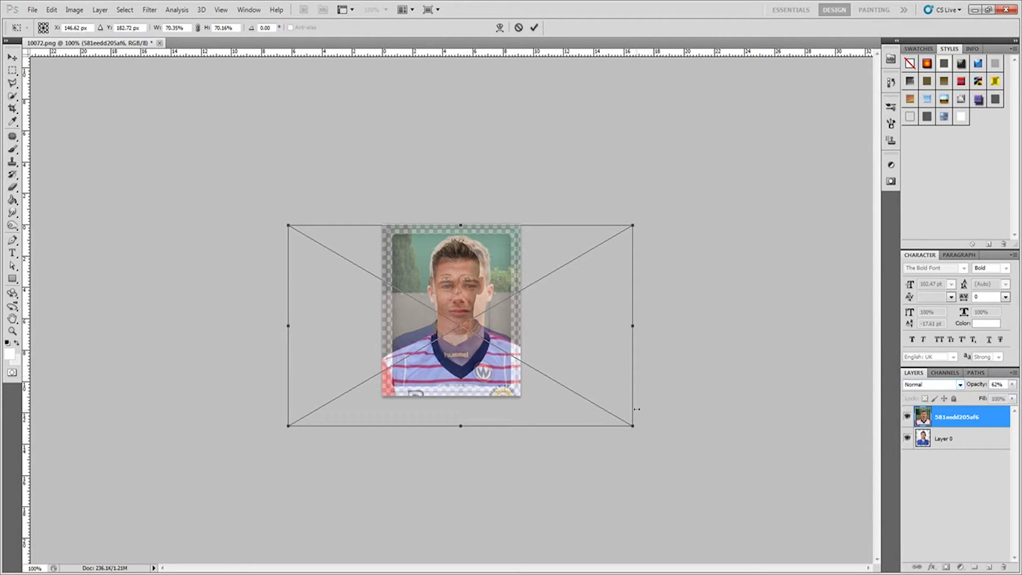
{"action": "left_click_drag", "start_coordinate": [632, 426], "coordinate": [554, 379]}
{"action": "key", "text": "Left"}
{"action": "key", "text": "Left"}
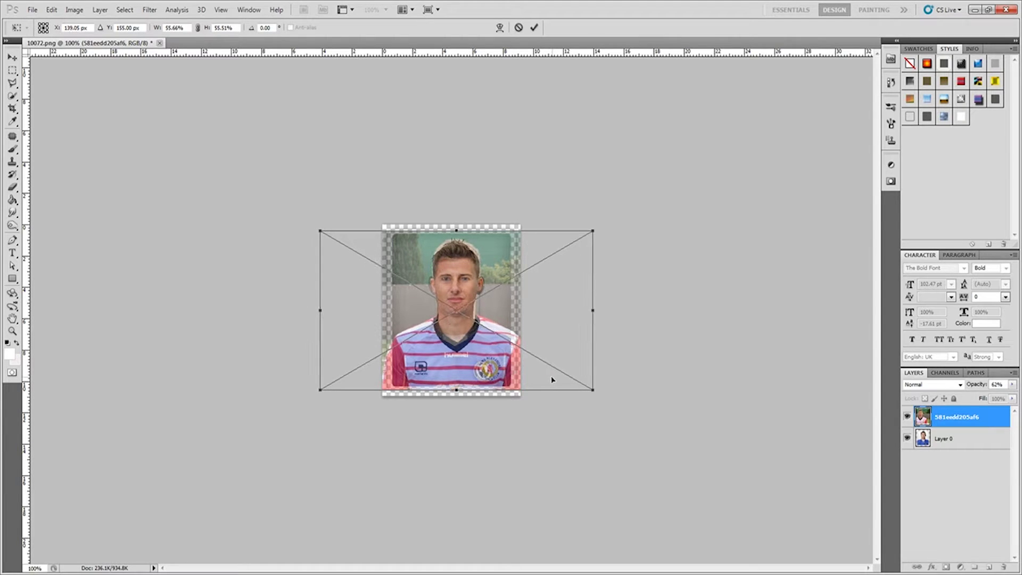
{"action": "left_click", "coordinate": [535, 28]}
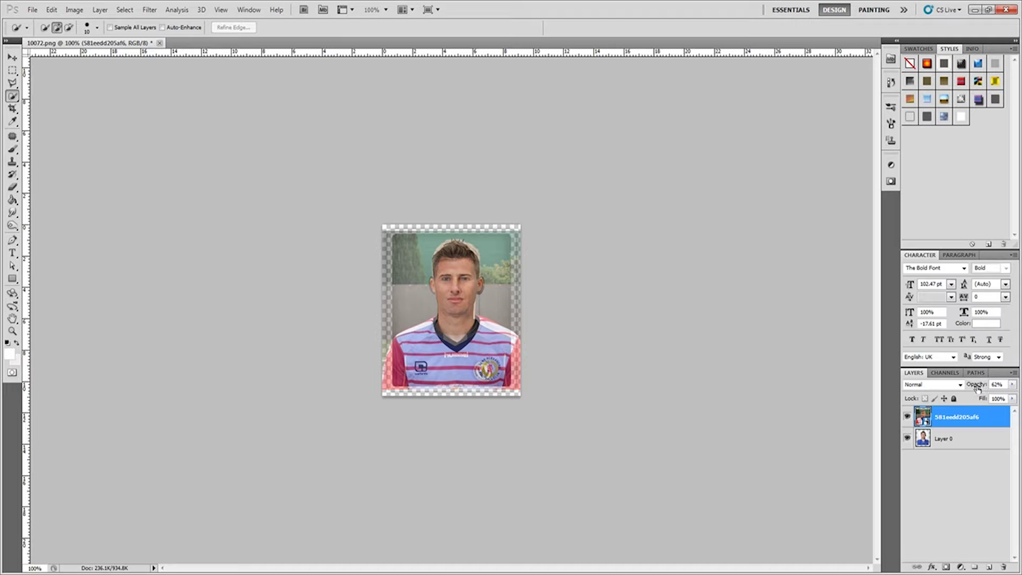
{"action": "left_click_drag", "start_coordinate": [1012, 384], "coordinate": [1018, 382]}
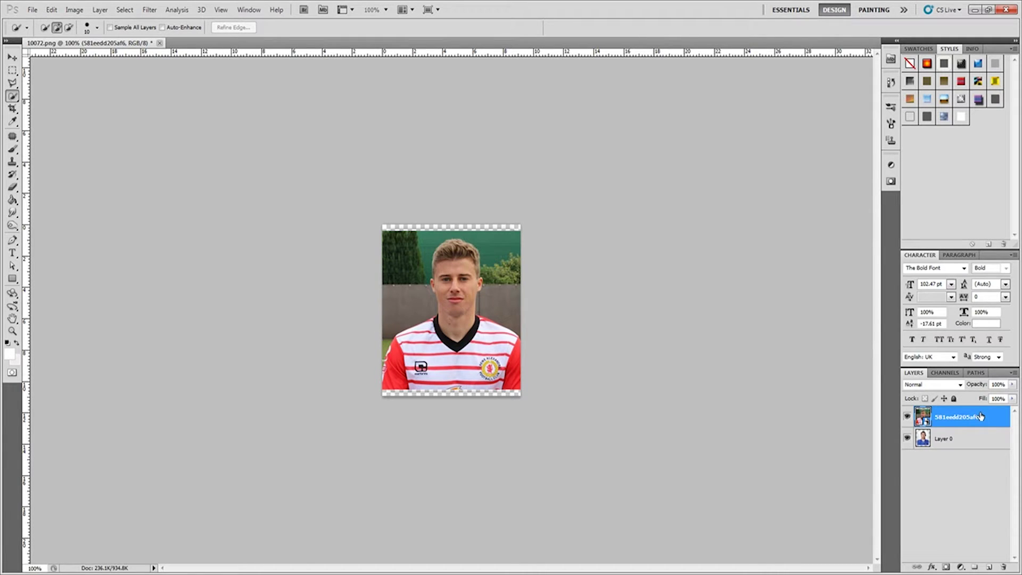
{"action": "left_click_drag", "start_coordinate": [974, 413], "coordinate": [982, 454]}
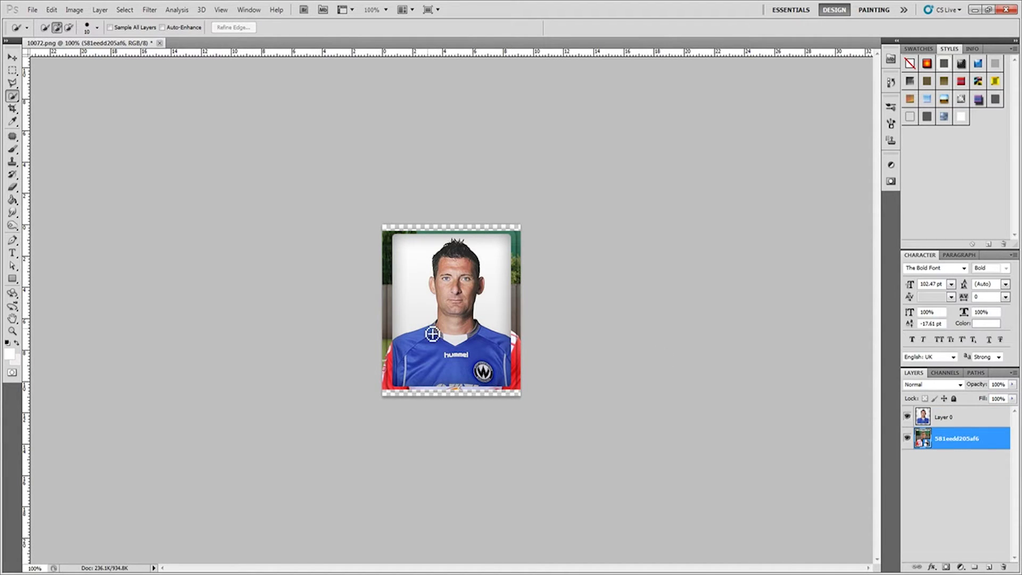
Step: At 300% zoom, select the old player's card area on Layer 0, then switch to subtract mode
{"action": "key", "text": "ctrl+plus"}
{"action": "key", "text": "ctrl+plus"}
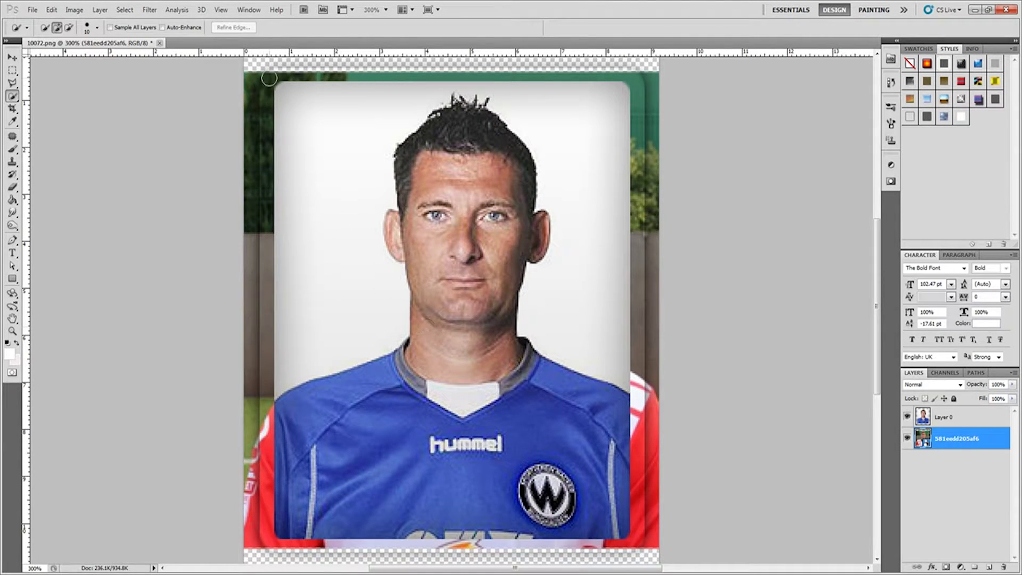
{"action": "left_click_drag", "start_coordinate": [287, 91], "coordinate": [328, 94]}
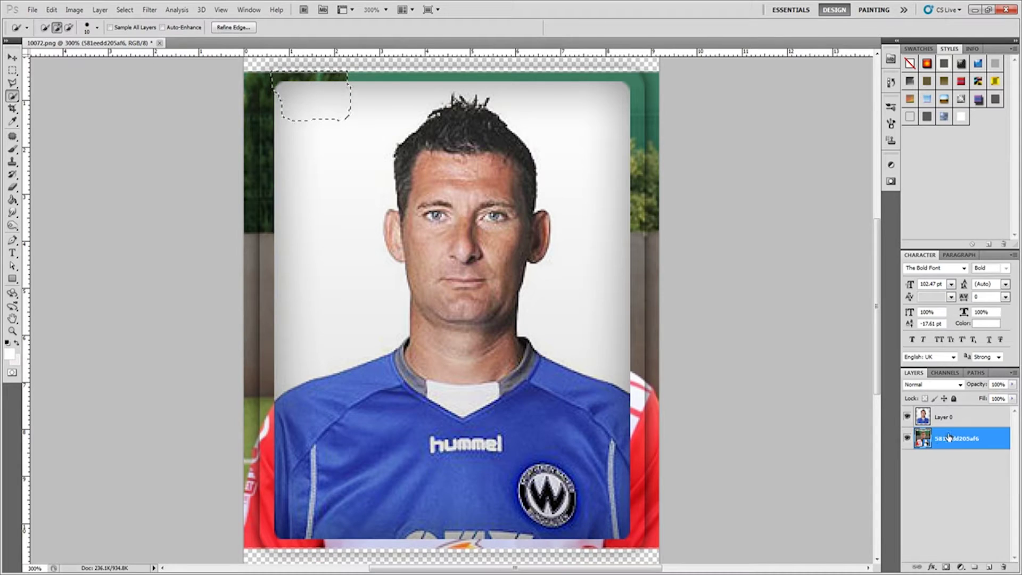
{"action": "key", "text": "ctrl+d"}
{"action": "left_click", "coordinate": [953, 418]}
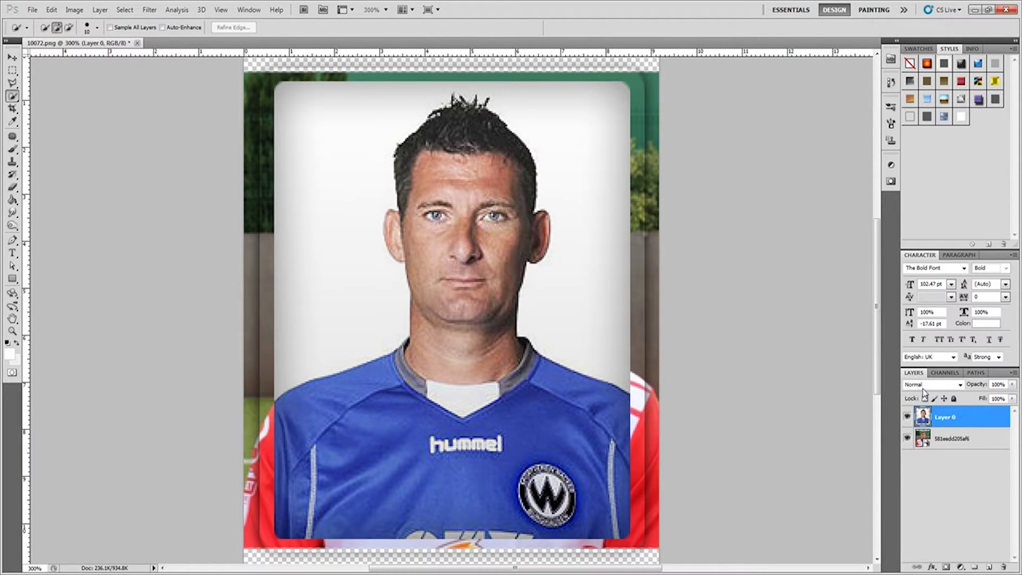
{"action": "mouse_move", "coordinate": [285, 94]}
{"action": "left_mouse_down"}
{"action": "mouse_move", "coordinate": [296, 96]}
{"action": "mouse_move", "coordinate": [320, 224]}
{"action": "mouse_move", "coordinate": [584, 121]}
{"action": "mouse_move", "coordinate": [609, 179]}
{"action": "mouse_move", "coordinate": [405, 368]}
{"action": "mouse_move", "coordinate": [373, 415]}
{"action": "mouse_move", "coordinate": [423, 500]}
{"action": "mouse_move", "coordinate": [352, 425]}
{"action": "mouse_move", "coordinate": [405, 373]}
{"action": "mouse_move", "coordinate": [511, 362]}
{"action": "mouse_move", "coordinate": [482, 346]}
{"action": "mouse_move", "coordinate": [463, 298]}
{"action": "left_mouse_up"}
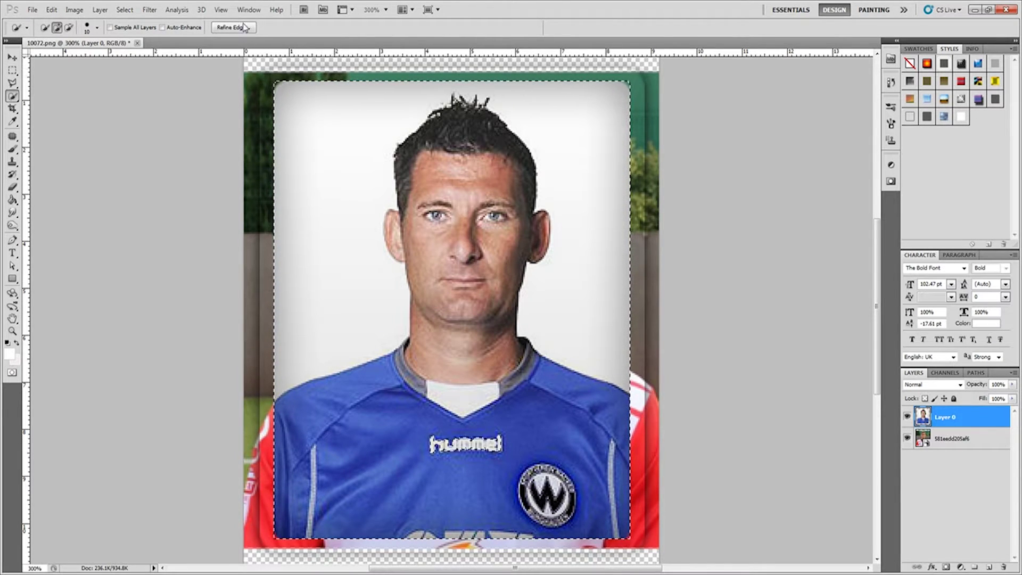
{"action": "key", "text": "alt"}
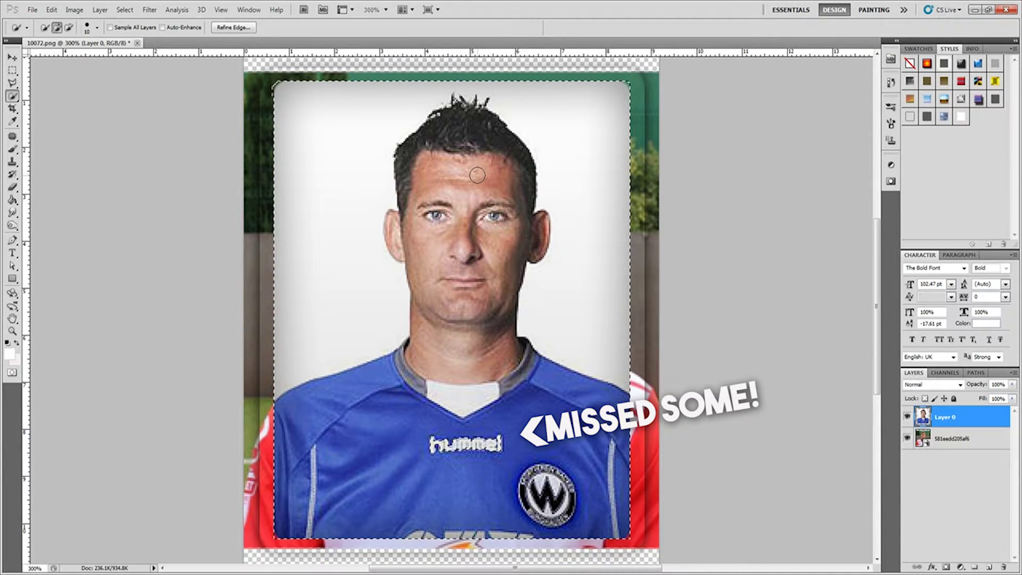
Step: Delete the old player's photo area from Layer 0
{"action": "key", "text": "ctrl+minus"}
{"action": "key", "text": "m"}
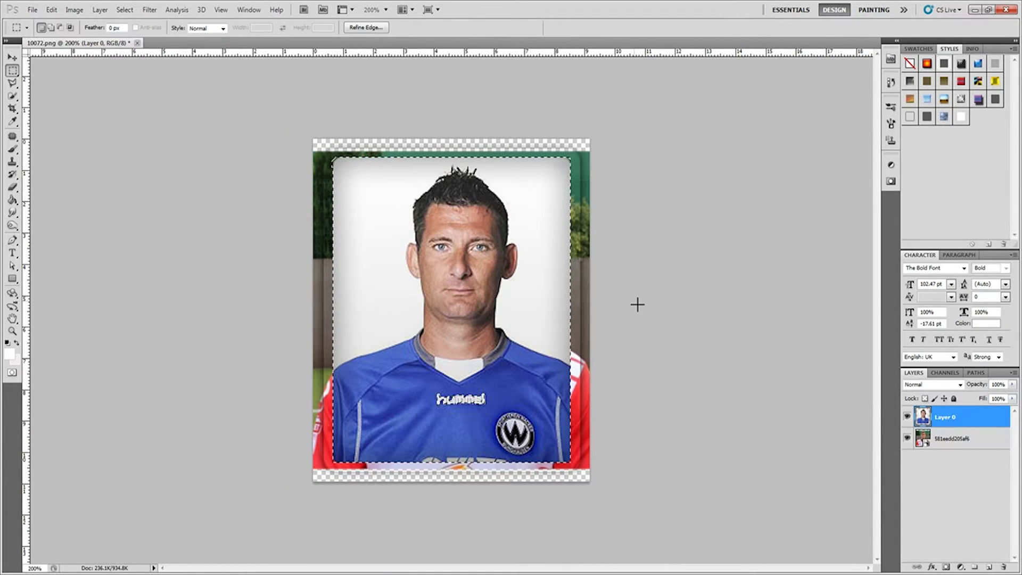
{"action": "key", "text": "Delete"}
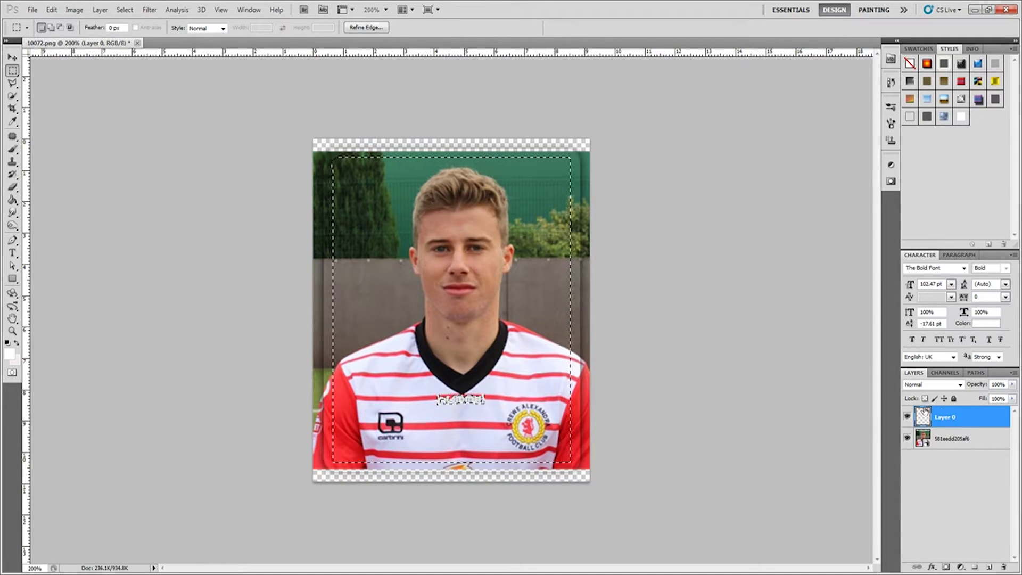
Step: Rasterize the 581eedd205af6 smart-object photo layer
{"action": "left_click", "coordinate": [972, 440]}
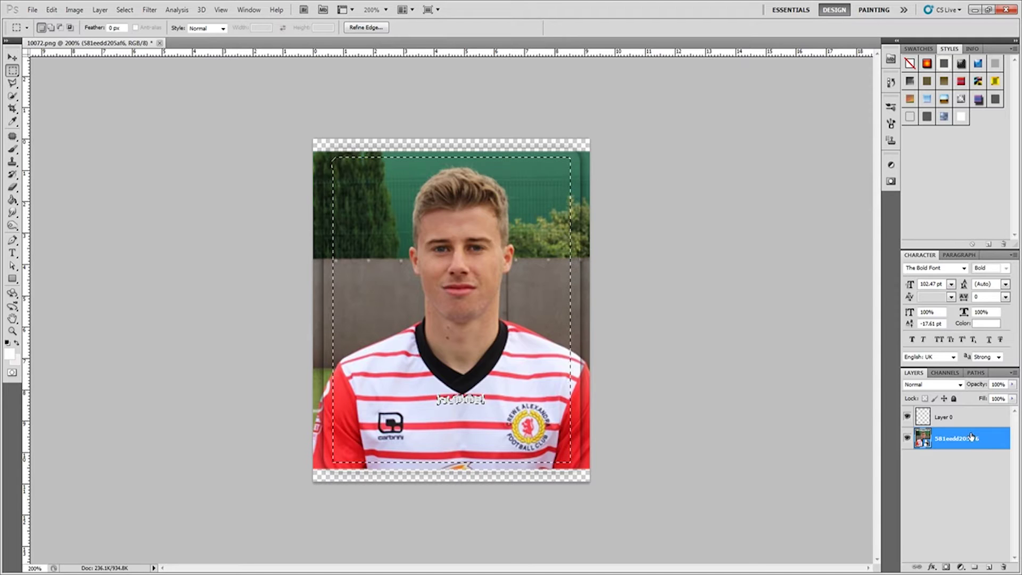
{"action": "right_click", "coordinate": [453, 266]}
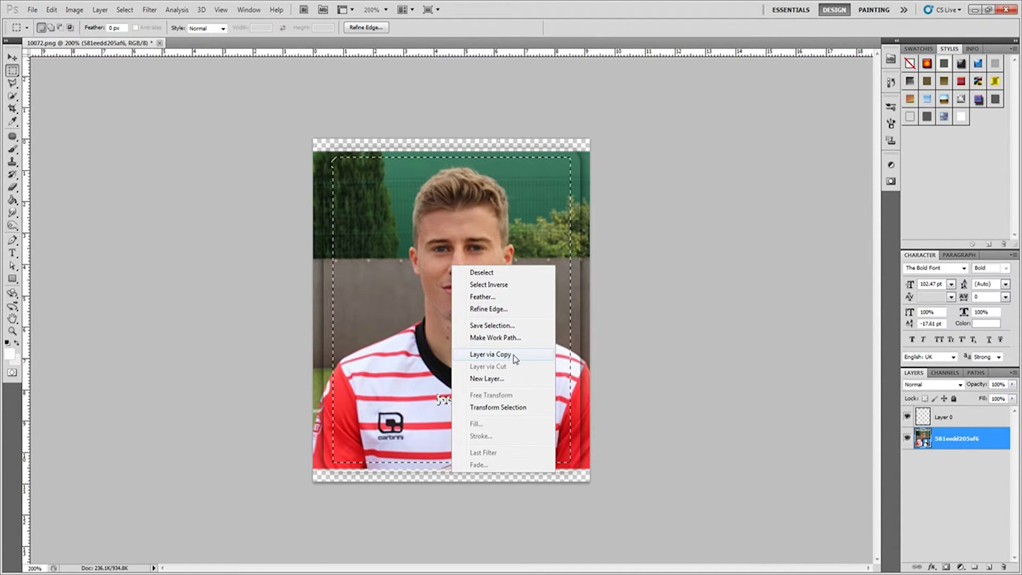
{"action": "left_click", "coordinate": [23, 202]}
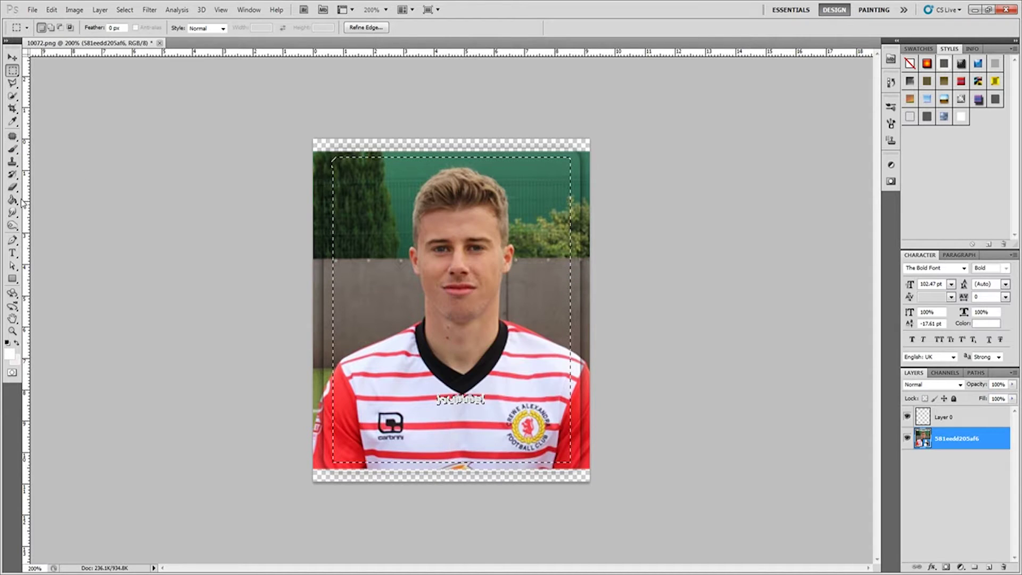
{"action": "left_click", "coordinate": [12, 187]}
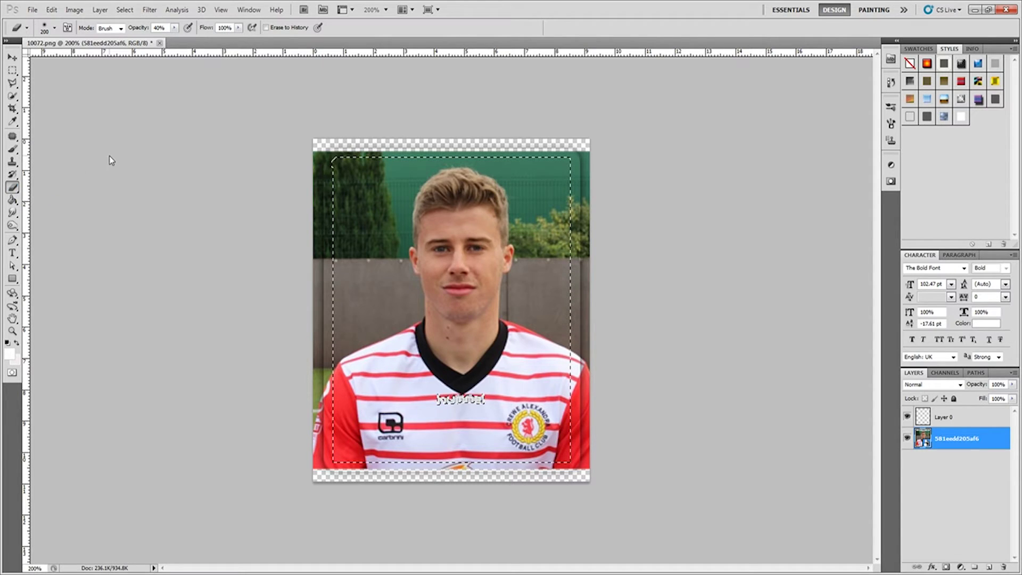
{"action": "left_click", "coordinate": [139, 183]}
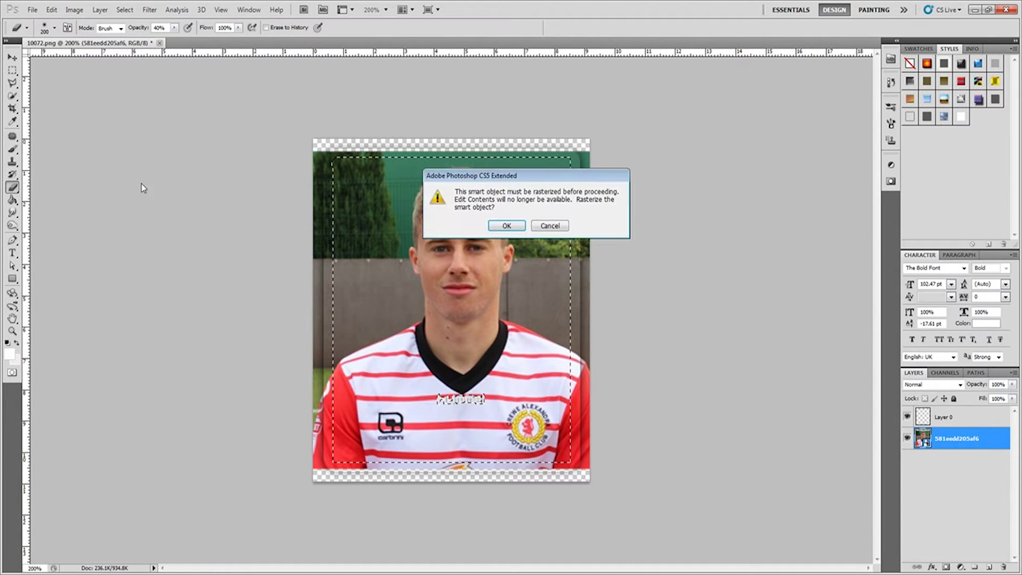
{"action": "left_click", "coordinate": [506, 226]}
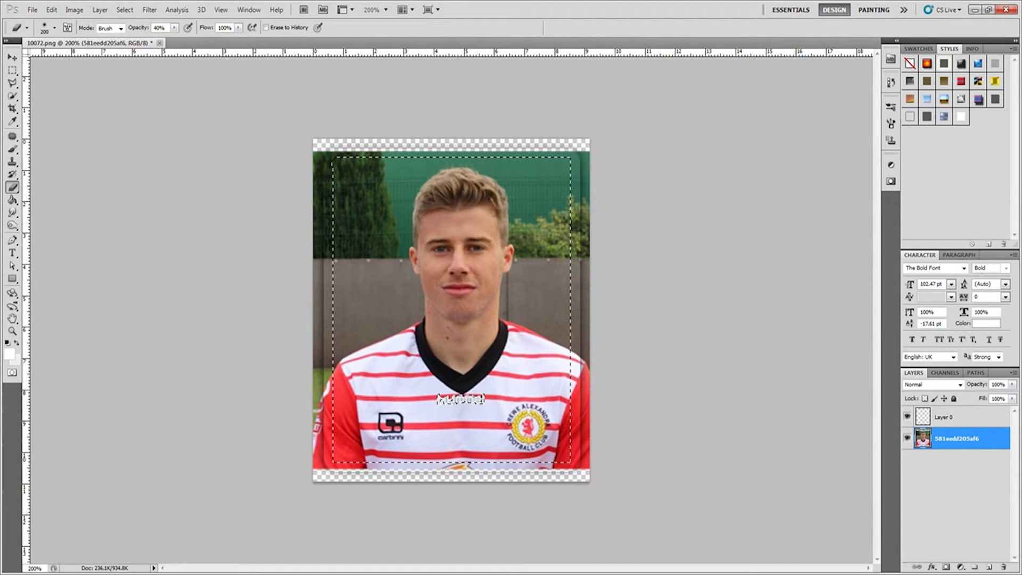
Step: Cut the selected photo area into Layer 1 and delete the original photo layer
{"action": "left_click", "coordinate": [12, 70]}
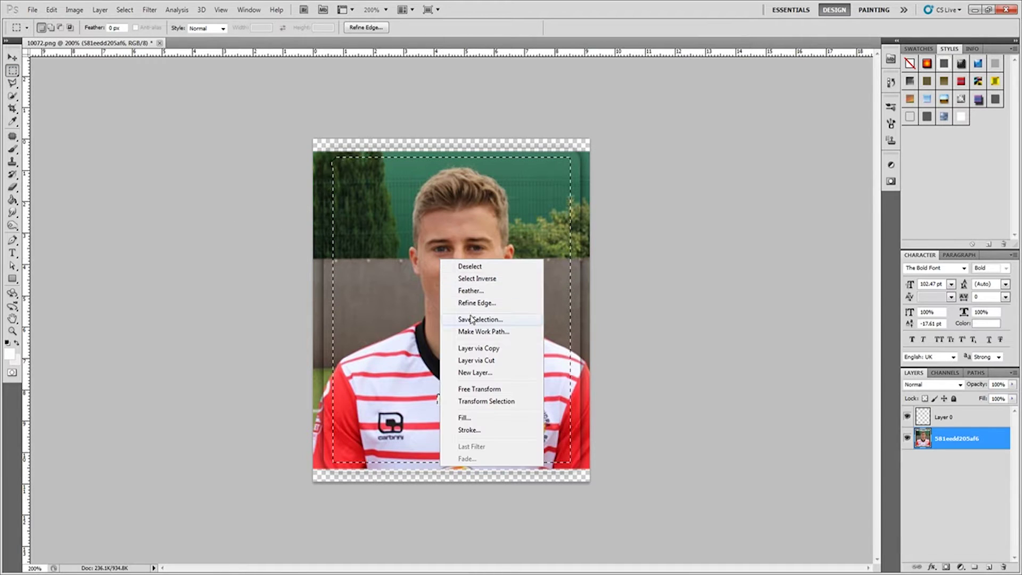
{"action": "left_click", "coordinate": [493, 361]}
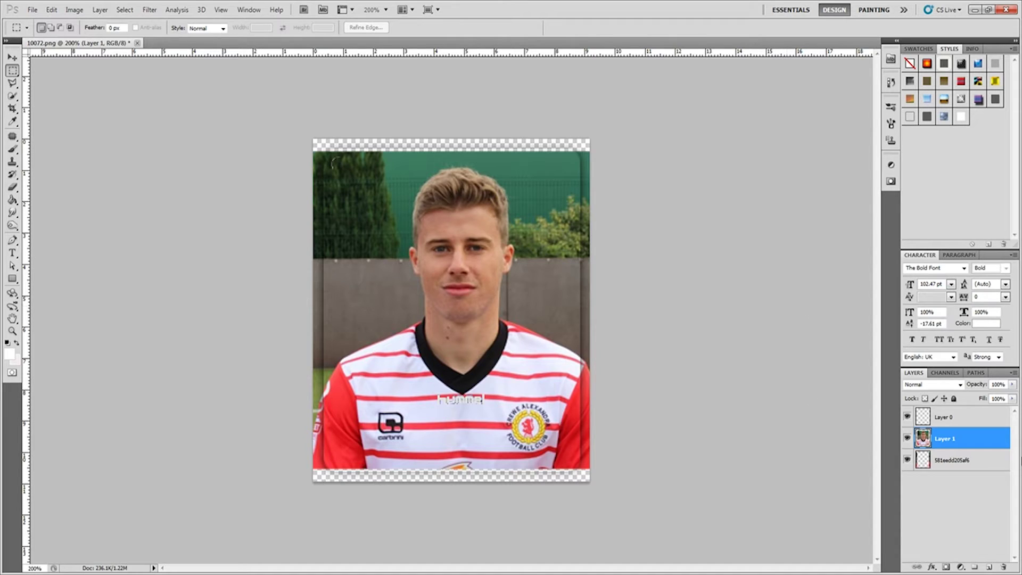
{"action": "left_click", "coordinate": [957, 463]}
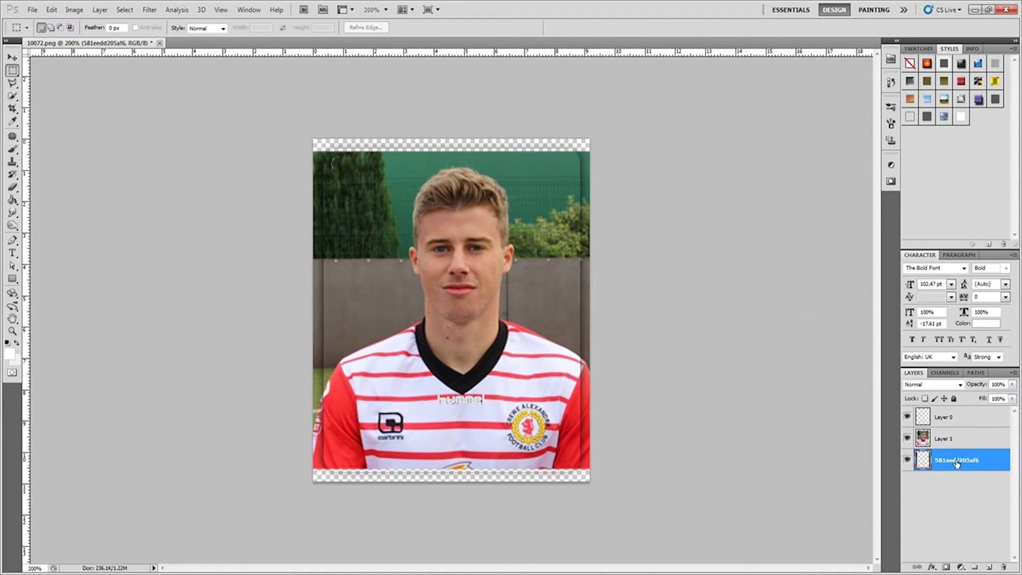
{"action": "key", "text": "Delete"}
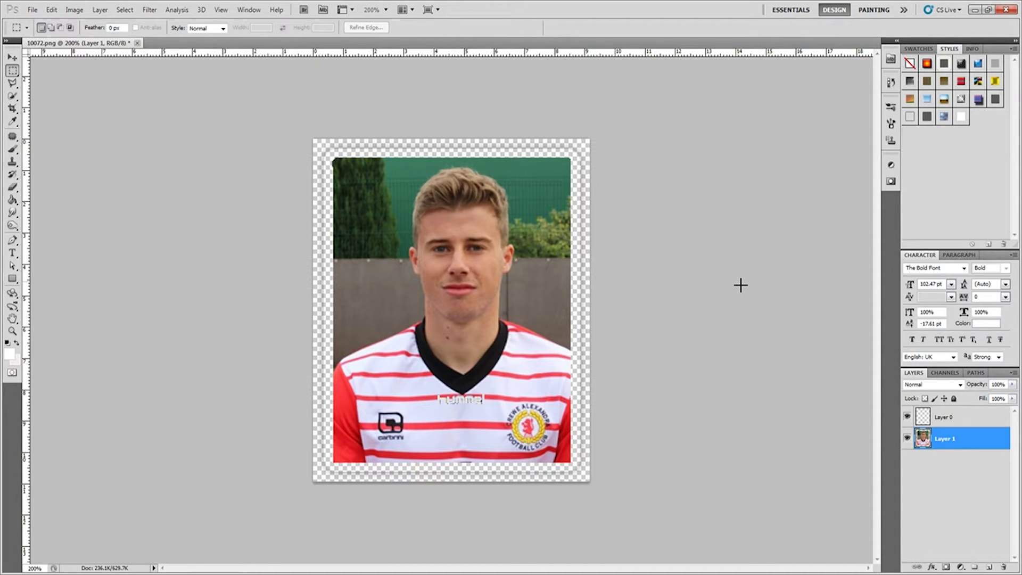
Step: Give Layer 1 an Inner Shadow style at 60% opacity with a reduced distance
{"action": "double_click", "coordinate": [999, 443]}
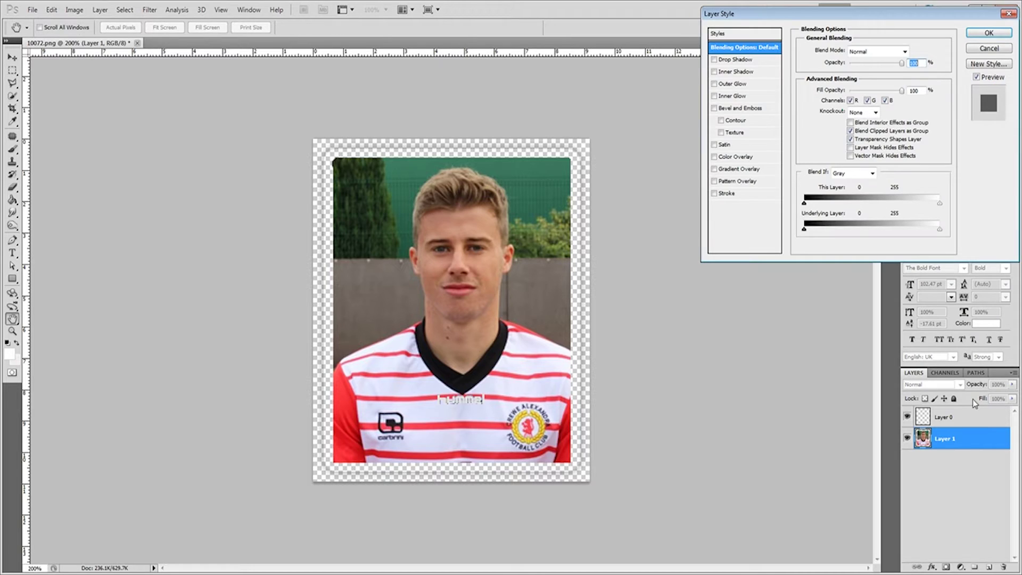
{"action": "left_click", "coordinate": [729, 74]}
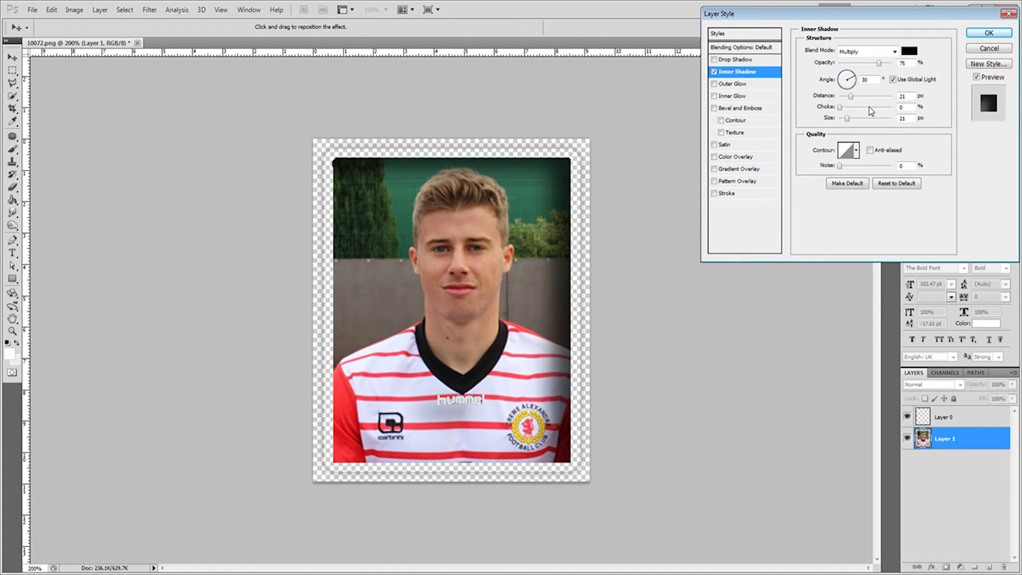
{"action": "left_click_drag", "start_coordinate": [910, 63], "coordinate": [886, 66]}
{"action": "type", "text": "60"}
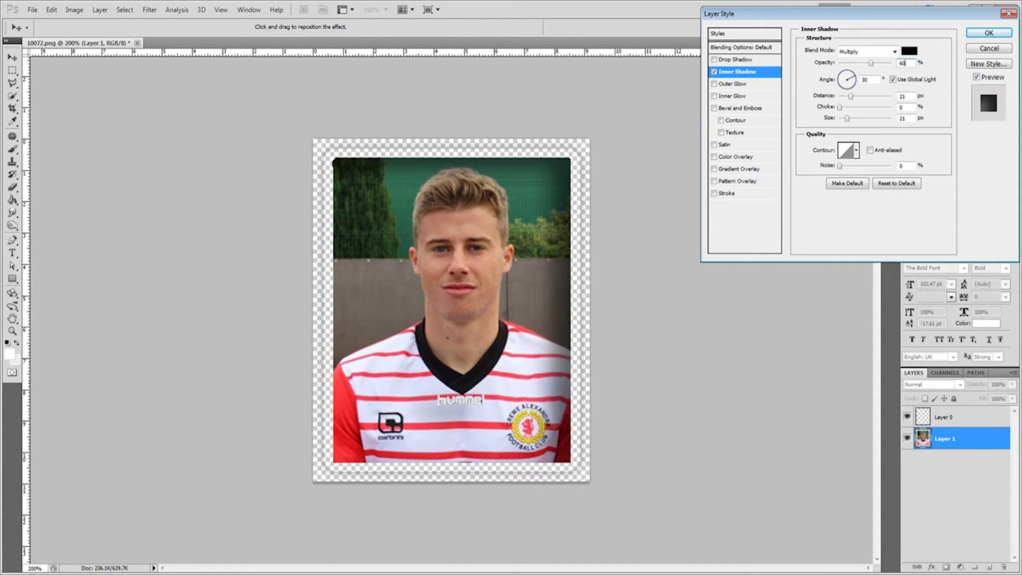
{"action": "double_click", "coordinate": [907, 95]}
{"action": "key", "text": "shift+Down"}
{"action": "key", "text": "shift+Down"}
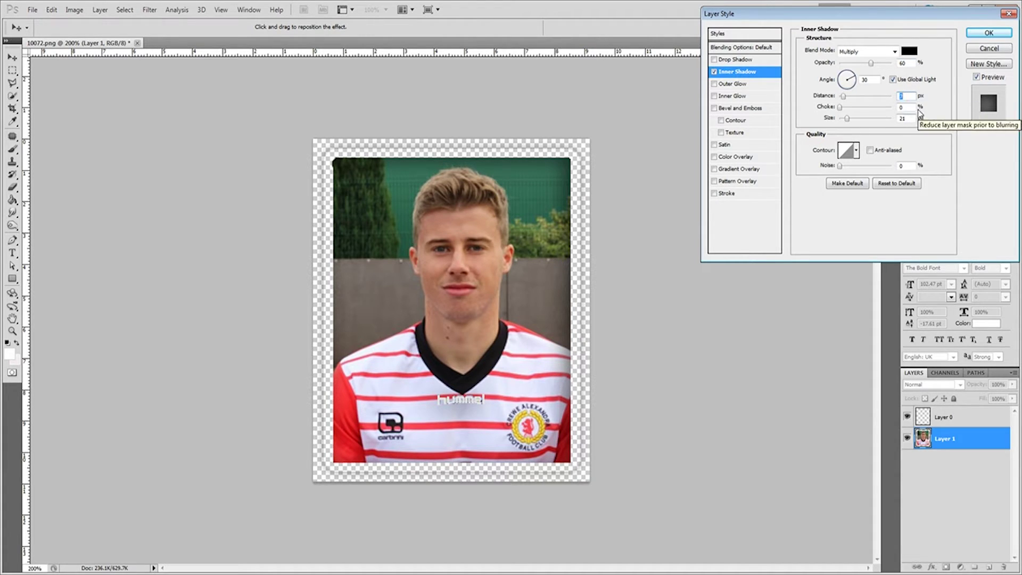
{"action": "left_click", "coordinate": [991, 33]}
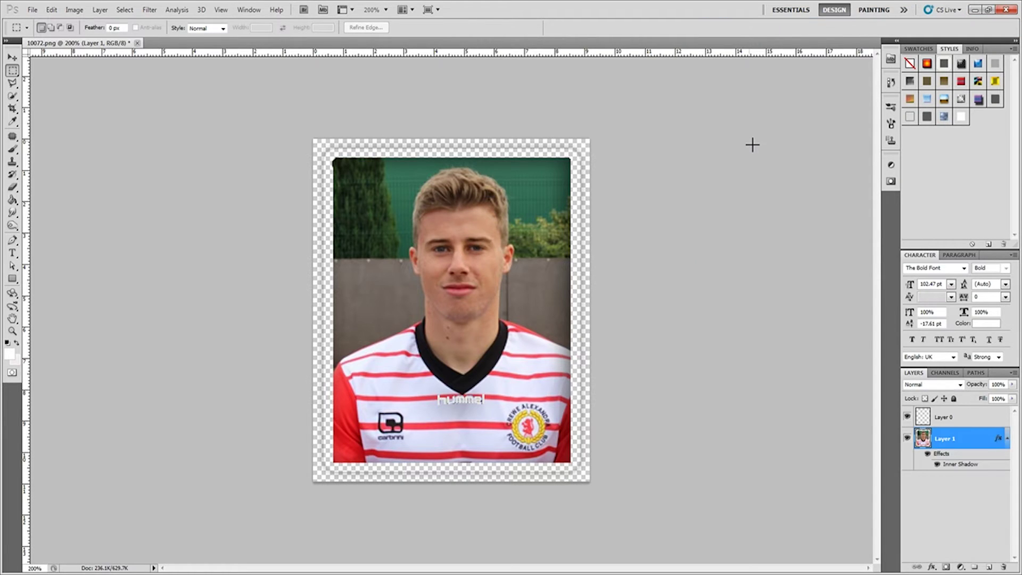
{"action": "key", "text": "ctrl+minus"}
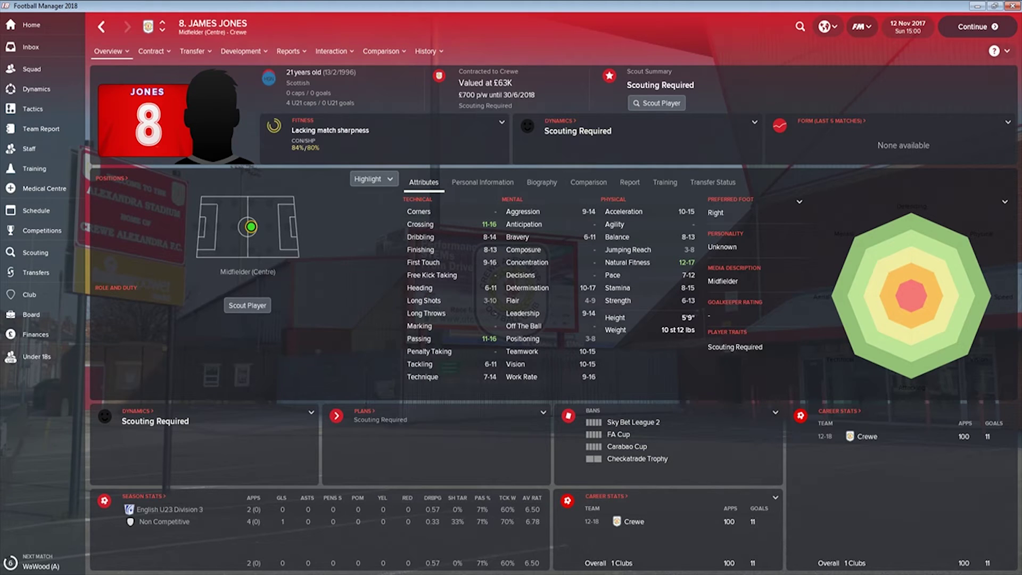
Step: Enable Show screen IDs in Title Bar in Football Manager 2018's Preferences
{"action": "left_click", "coordinate": [860, 26]}
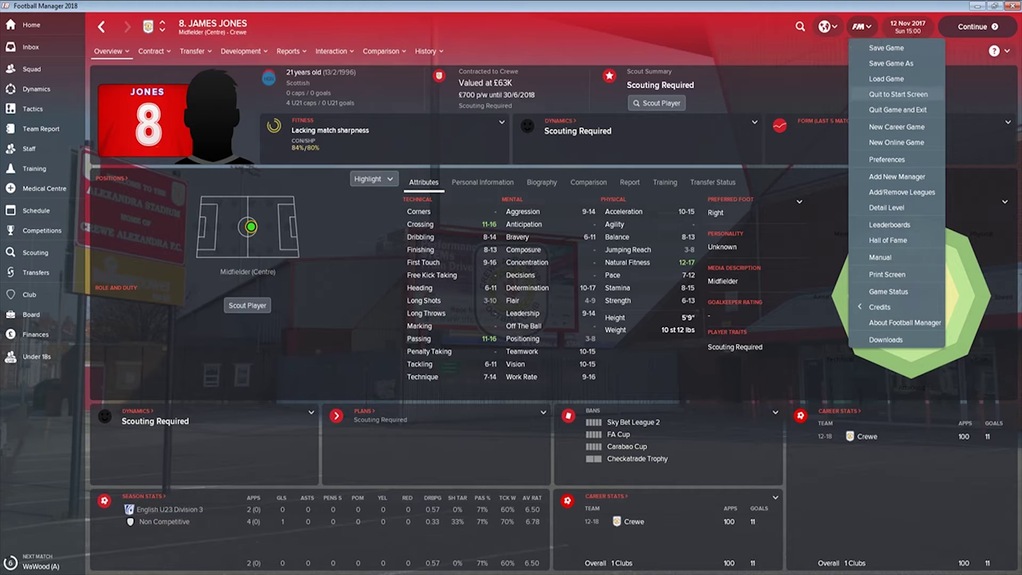
{"action": "left_click", "coordinate": [887, 159]}
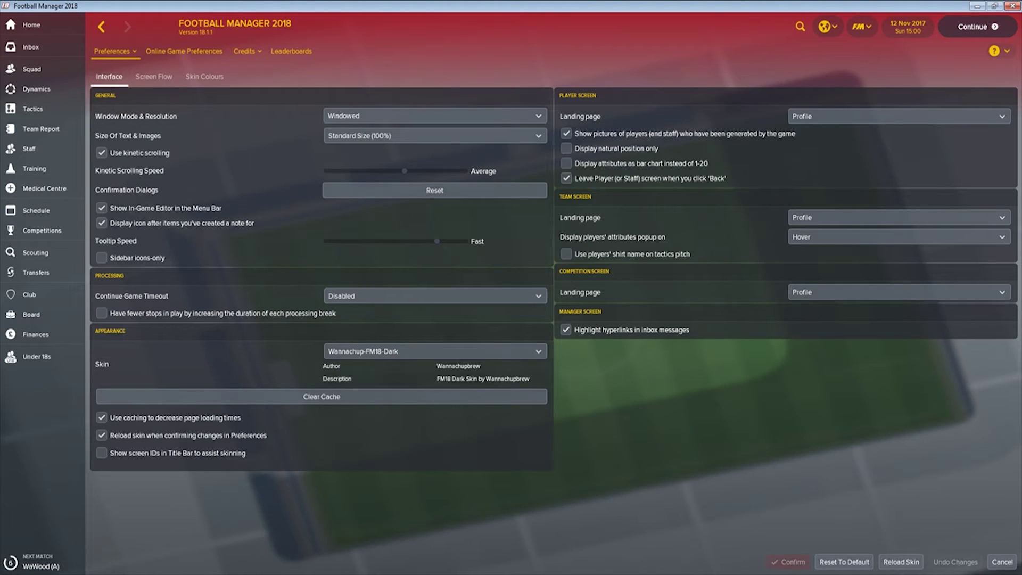
{"action": "left_click", "coordinate": [101, 453]}
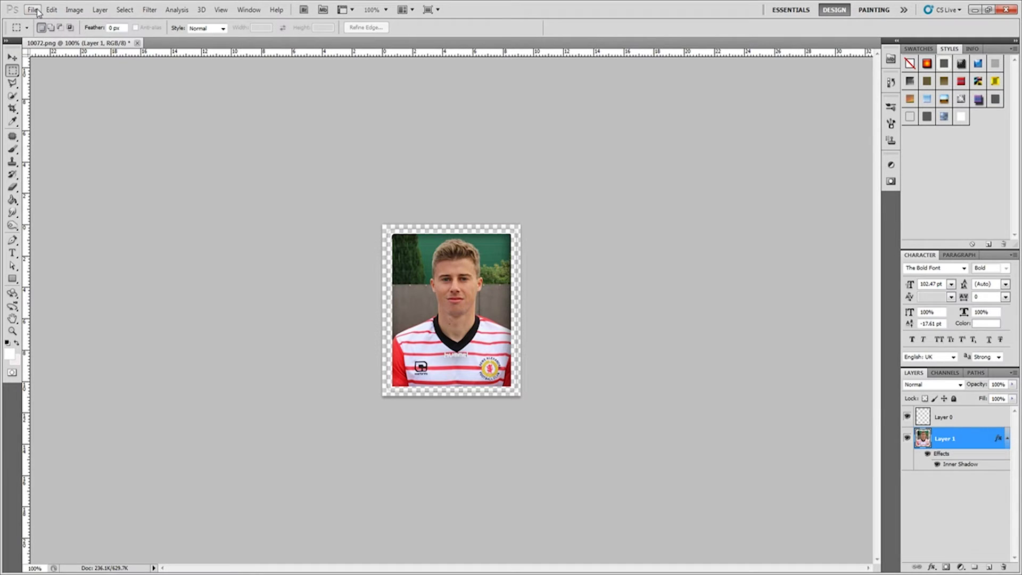
Step: Save the card as PNG 29111385.png in DF11 Megapack, accepting non-interlaced PNG options
{"action": "left_click", "coordinate": [32, 10]}
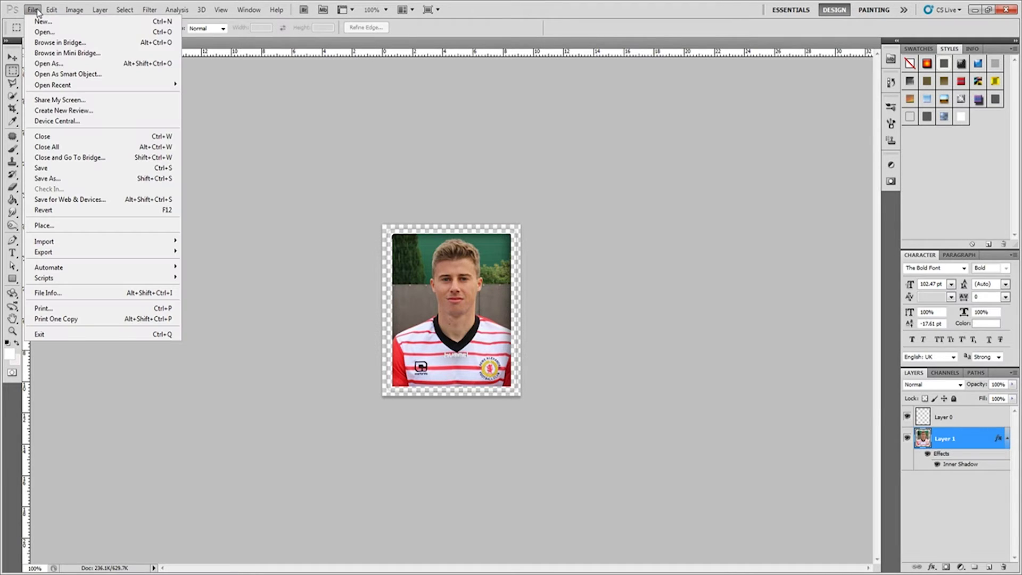
{"action": "left_click", "coordinate": [63, 178]}
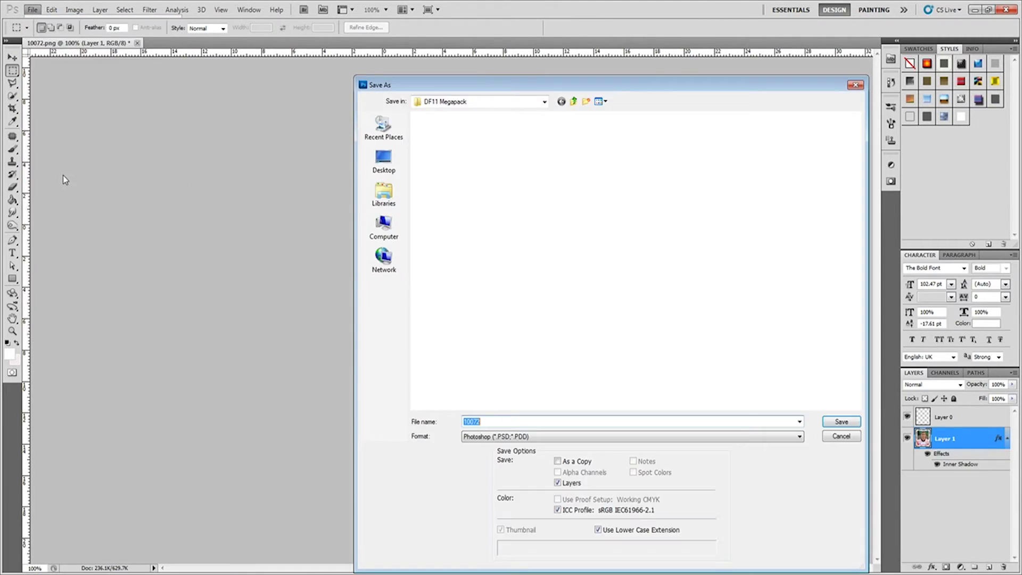
{"action": "left_click", "coordinate": [528, 440]}
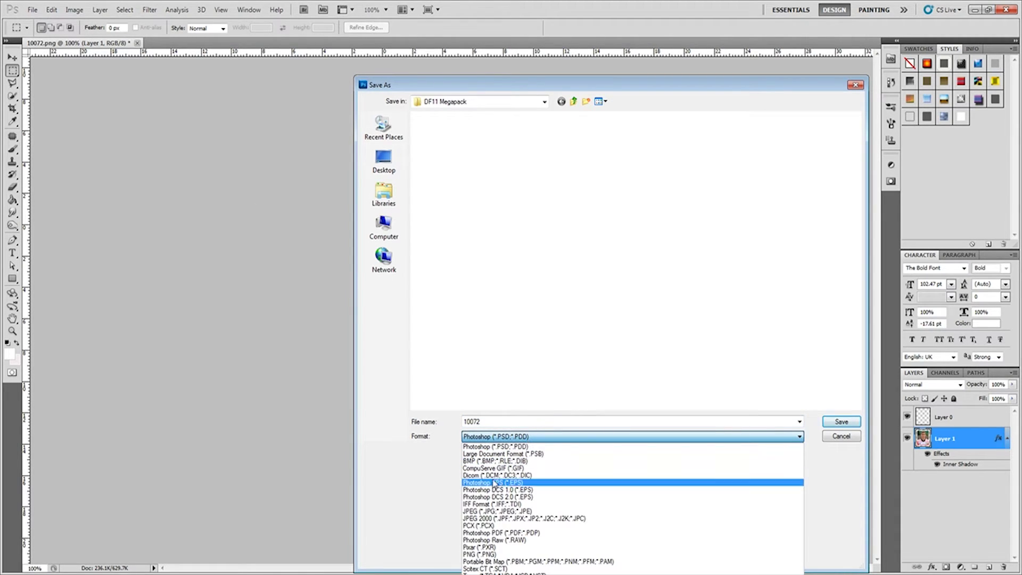
{"action": "left_click", "coordinate": [500, 554]}
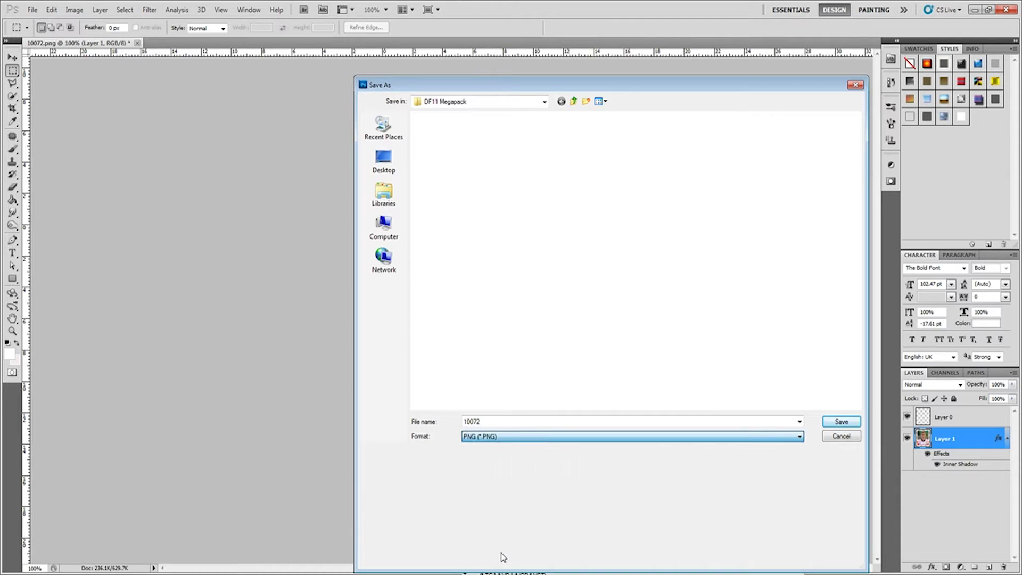
{"action": "double_click", "coordinate": [465, 422]}
{"action": "left_click_drag", "start_coordinate": [478, 420], "coordinate": [442, 421]}
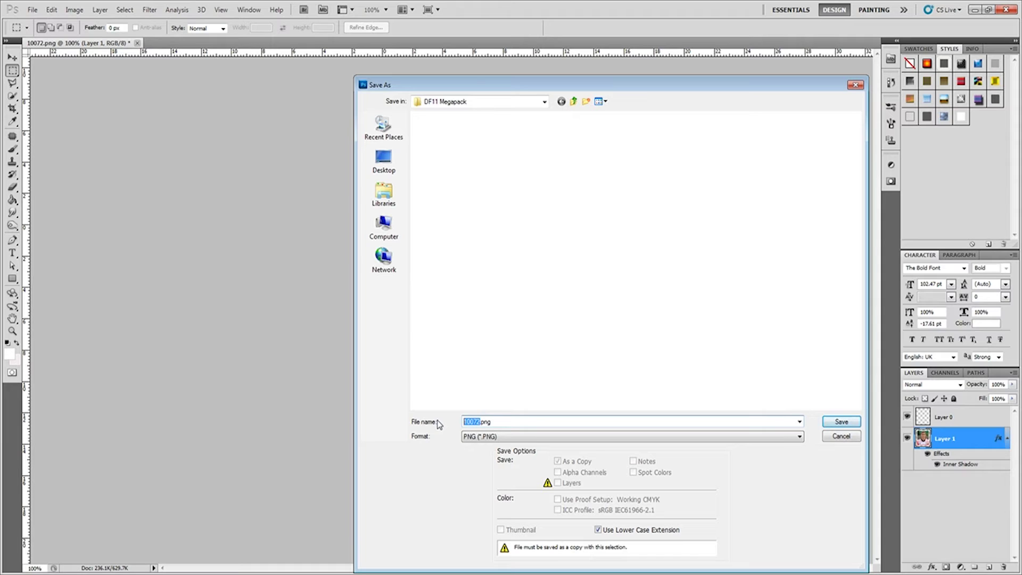
{"action": "type", "text": "29111385"}
{"action": "key", "text": "Return"}
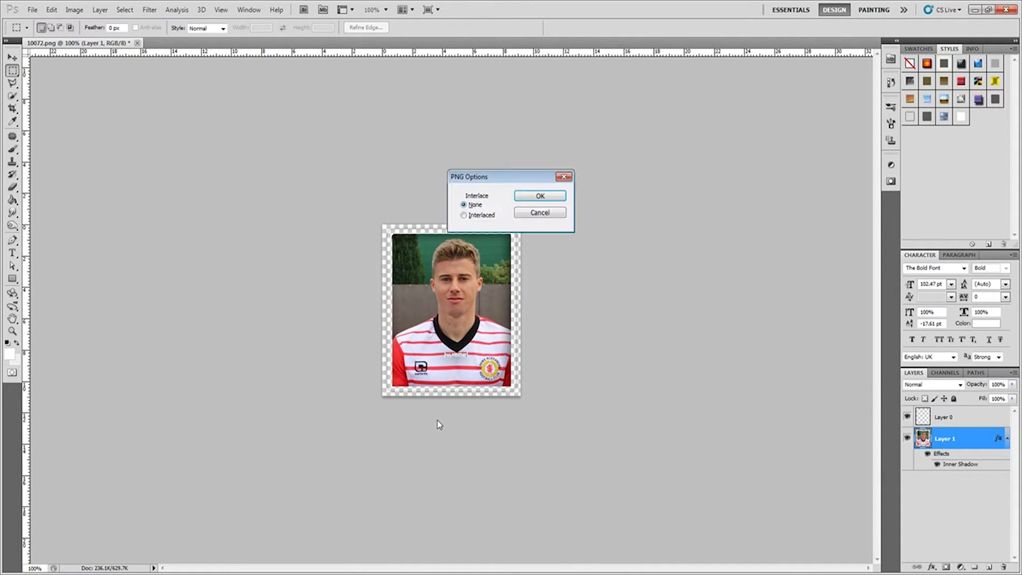
{"action": "left_click", "coordinate": [540, 196]}
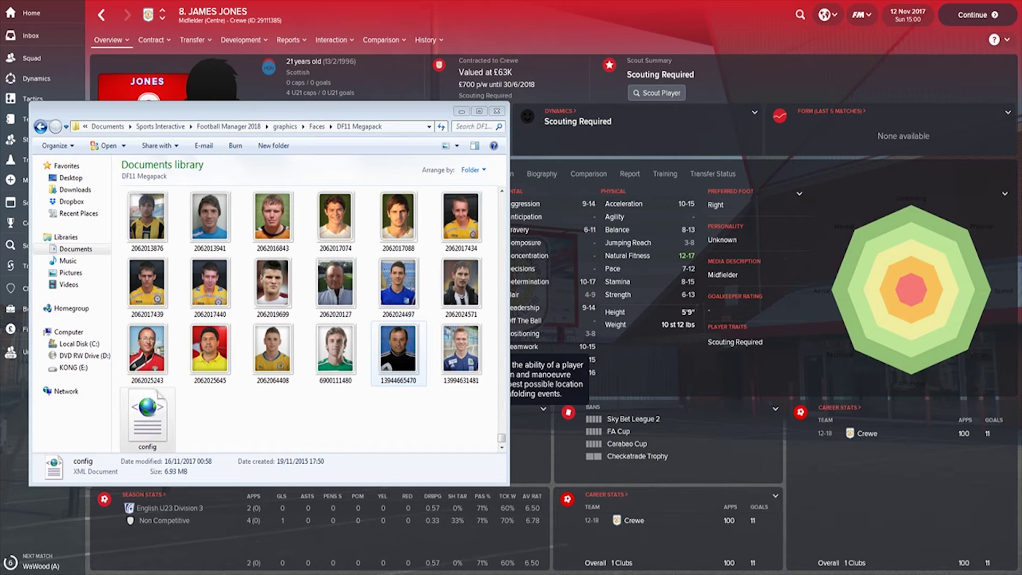
Step: Select the DF11 Megapack config file and bring up its Open with program list
{"action": "left_click", "coordinate": [148, 418]}
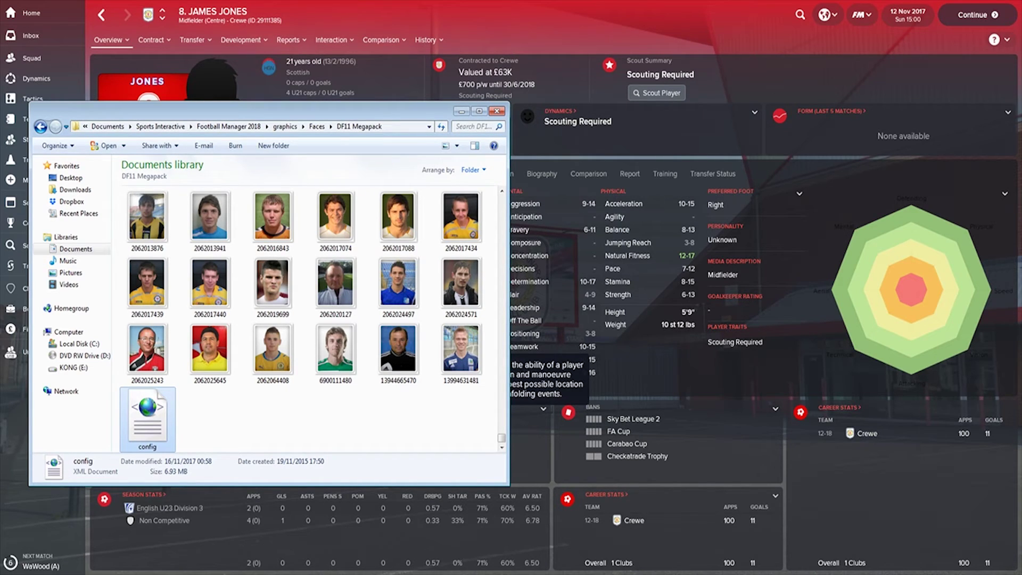
{"action": "key", "text": "Menu"}
{"action": "key", "text": "Right"}
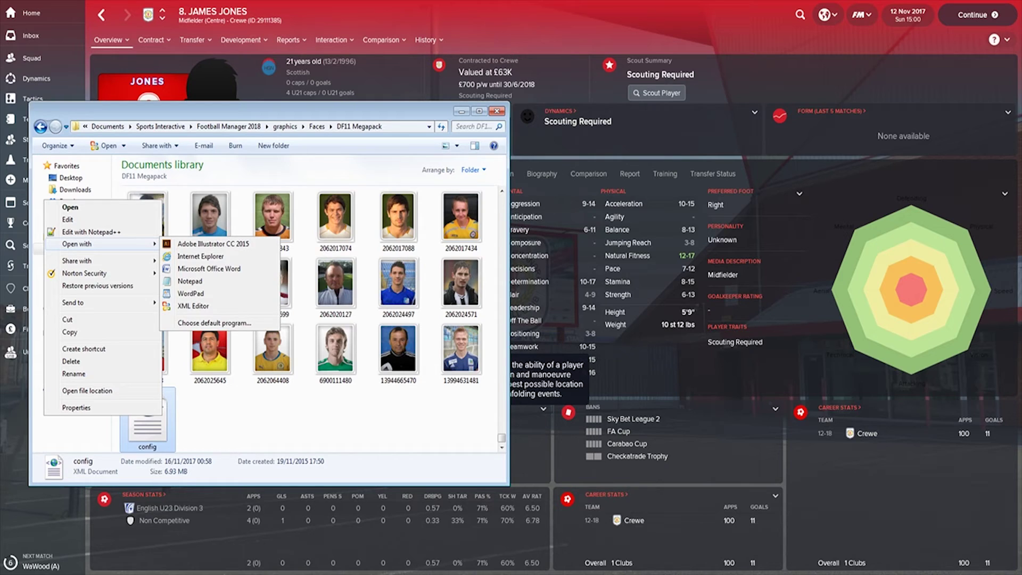
{"action": "key", "text": "Down"}
{"action": "key", "text": "Down"}
{"action": "key", "text": "Down"}
{"action": "key", "text": "Return"}
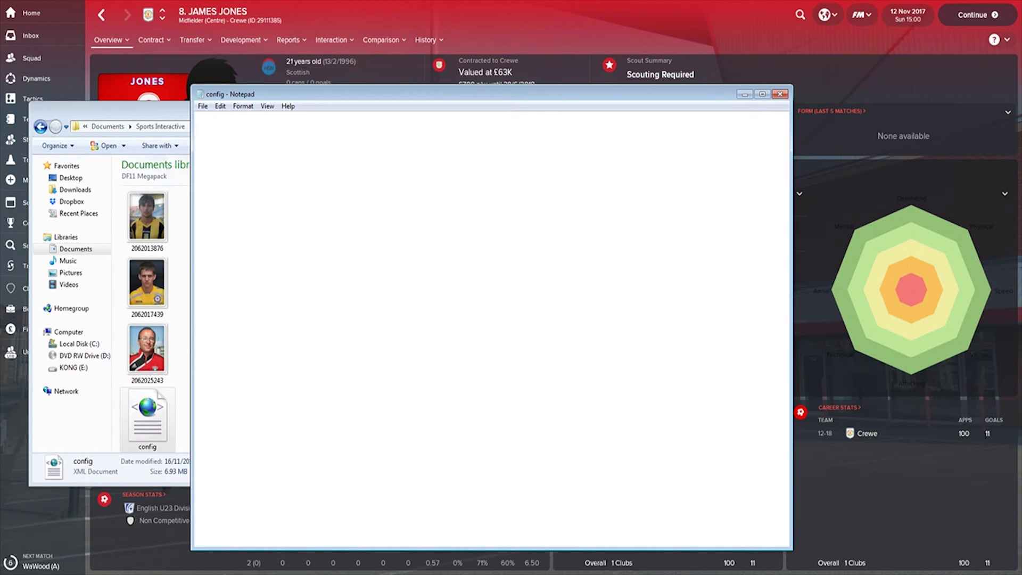
{"action": "scroll", "coordinate": [489, 319], "scroll_direction": "down", "scroll_amount": 15}
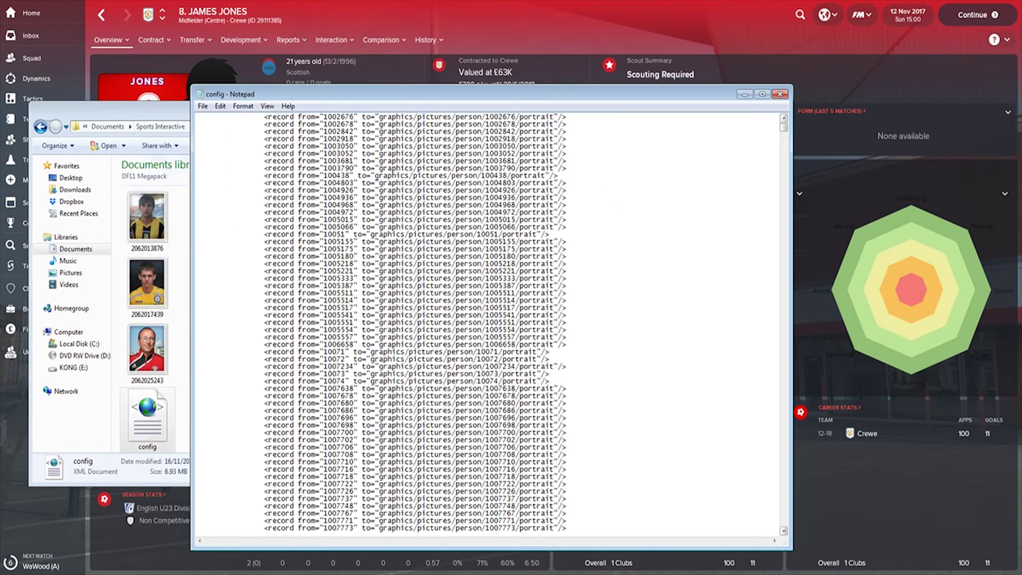
{"action": "left_click_drag", "start_coordinate": [784, 124], "coordinate": [783, 434]}
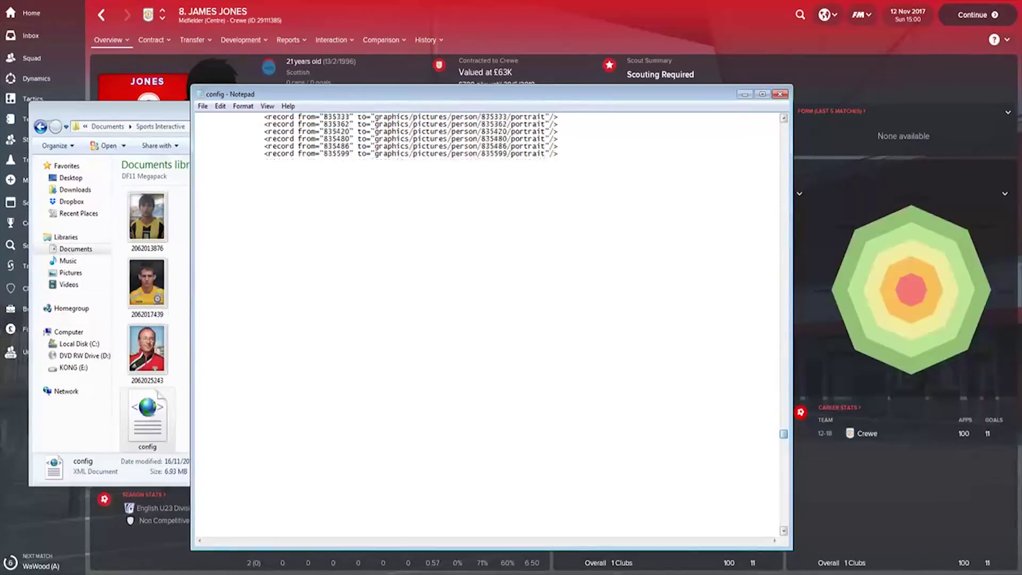
{"action": "key", "text": "ctrl+End"}
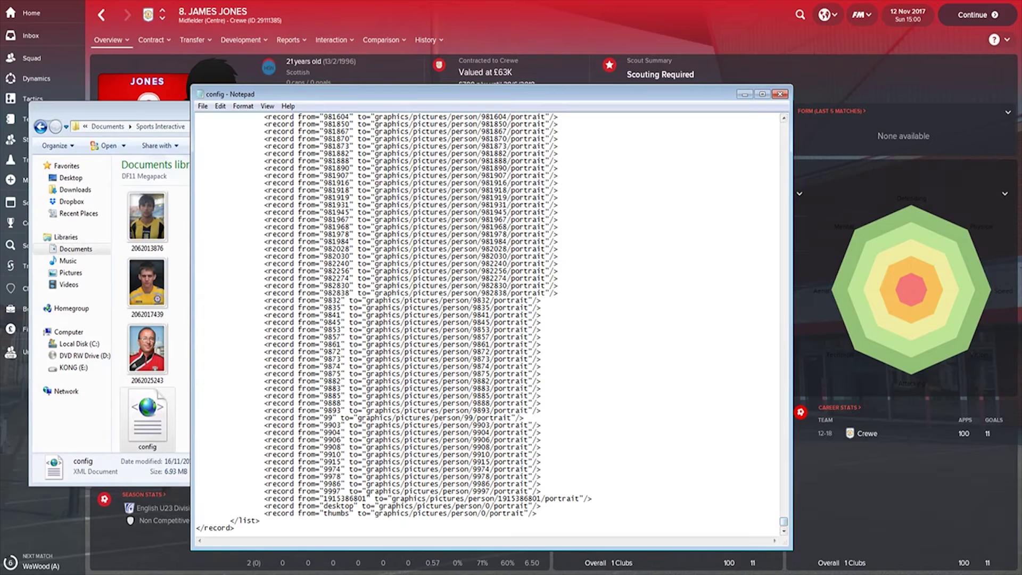
{"action": "left_click_drag", "start_coordinate": [592, 499], "coordinate": [265, 499]}
{"action": "key", "text": "ctrl+c"}
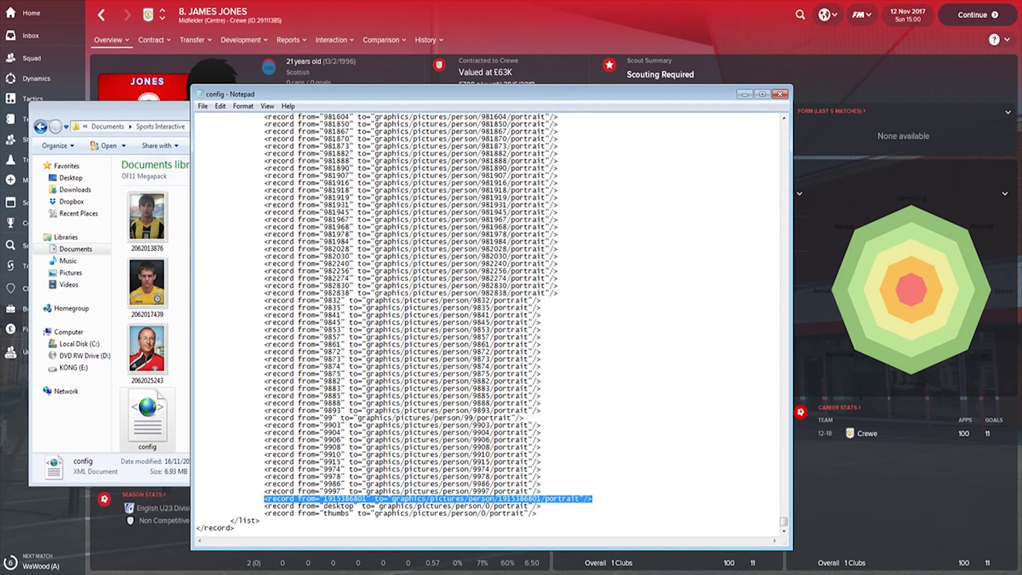
{"action": "left_click", "coordinate": [593, 499]}
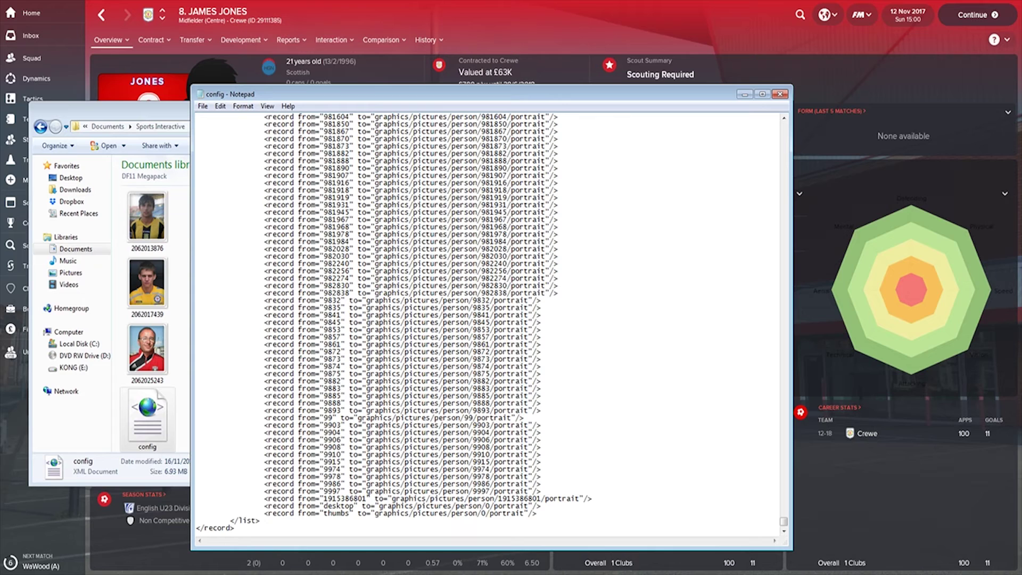
{"action": "key", "text": "Return"}
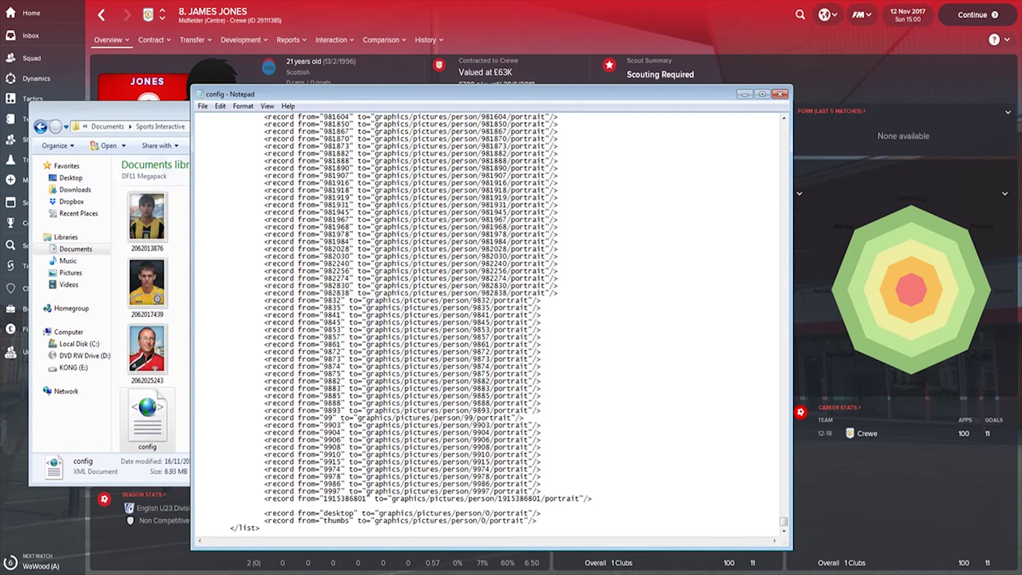
{"action": "key", "text": "ctrl+v"}
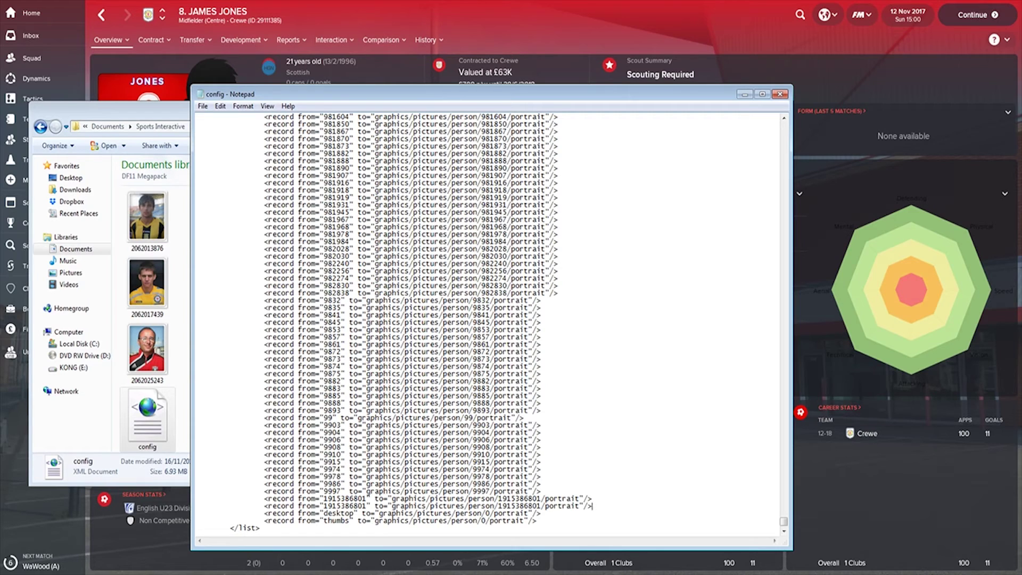
{"action": "left_click_drag", "start_coordinate": [366, 506], "coordinate": [323, 506]}
{"action": "type", "text": "29"}
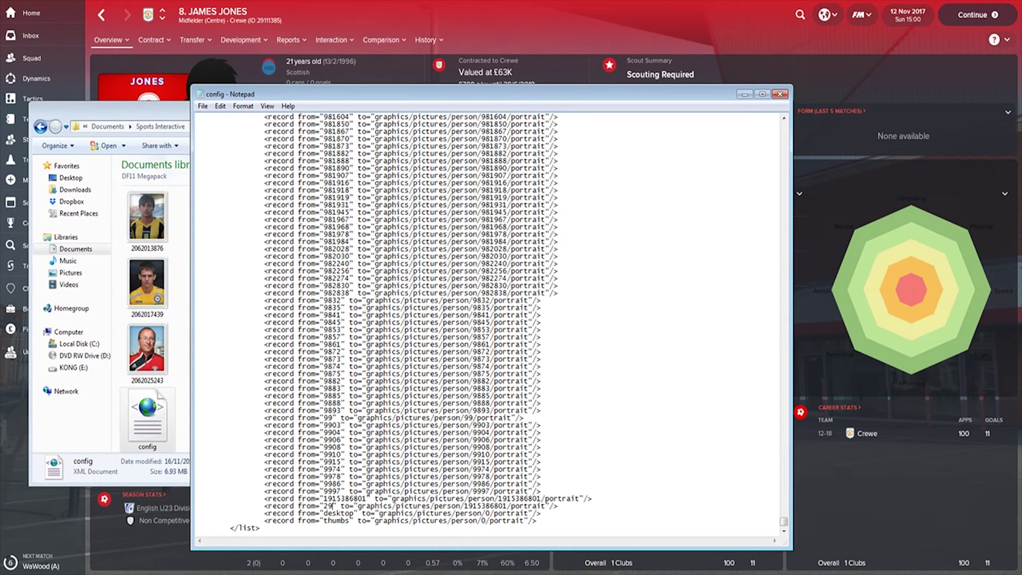
{"action": "type", "text": "111385"}
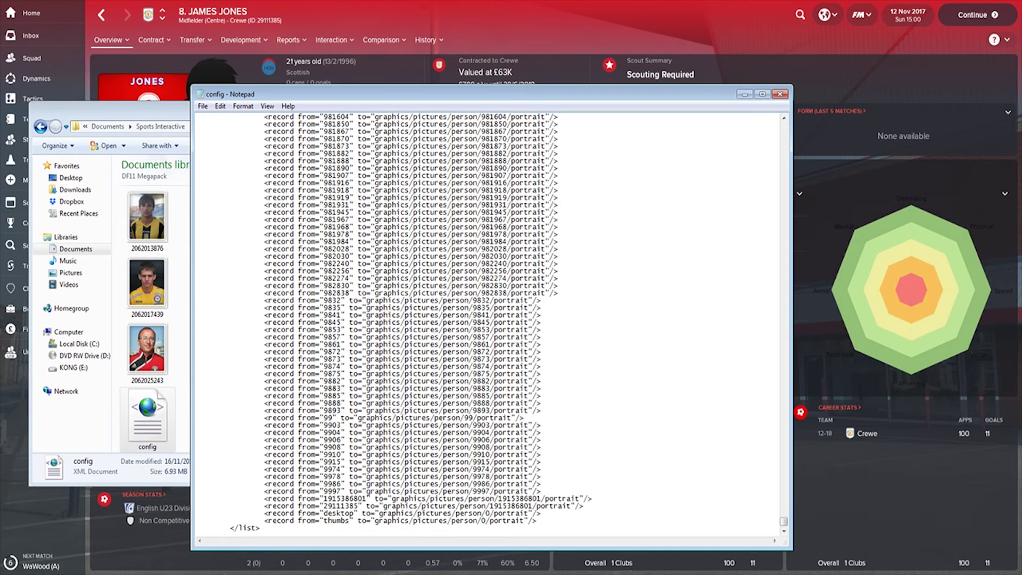
{"action": "key", "text": "shift+Left"}
{"action": "key", "text": "shift+Left"}
{"action": "key", "text": "shift+Left"}
{"action": "key", "text": "shift+Left"}
{"action": "key", "text": "shift+Left"}
{"action": "key", "text": "shift+Left"}
{"action": "key", "text": "shift+Left"}
{"action": "key", "text": "shift+Left"}
{"action": "key", "text": "ctrl+c"}
{"action": "left_click", "coordinate": [332, 506]}
{"action": "key", "text": "shift+Right"}
{"action": "key", "text": "shift+Right"}
{"action": "key", "text": "shift+Right"}
{"action": "key", "text": "shift+Right"}
{"action": "key", "text": "shift+Right"}
{"action": "key", "text": "shift+Right"}
{"action": "key", "text": "shift+Right"}
{"action": "key", "text": "shift+Right"}
{"action": "key", "text": "shift+Right"}
{"action": "key", "text": "shift+Right"}
{"action": "key", "text": "ctrl+v"}
Step: Save the edited config file and close Notepad
{"action": "left_click", "coordinate": [203, 106]}
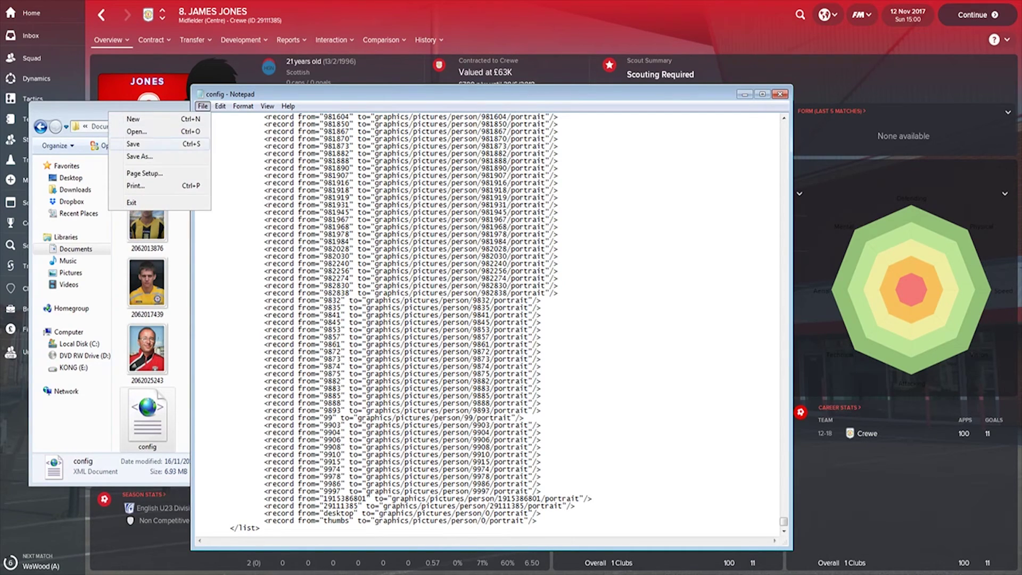
{"action": "left_click", "coordinate": [133, 144]}
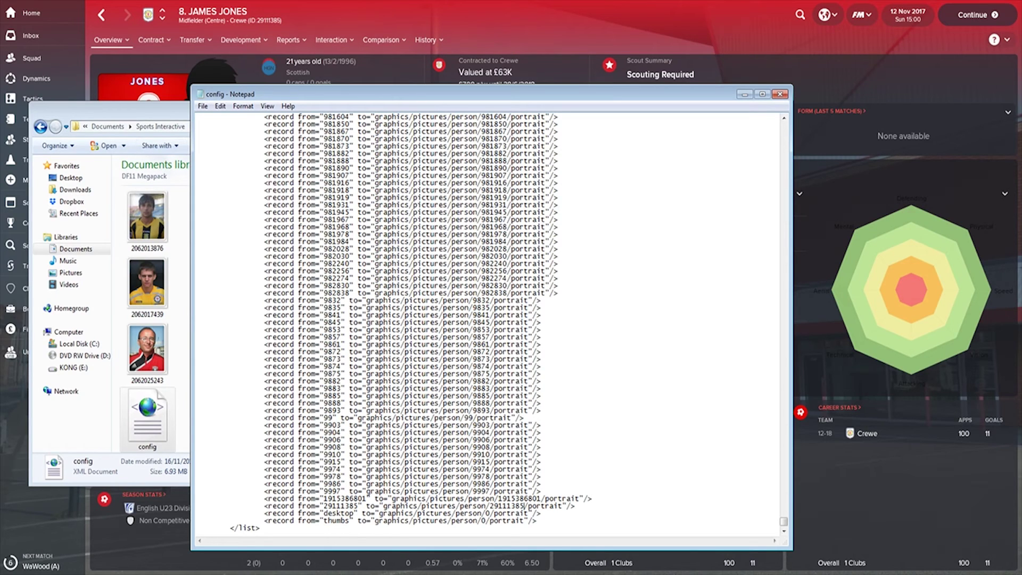
{"action": "left_click", "coordinate": [780, 93]}
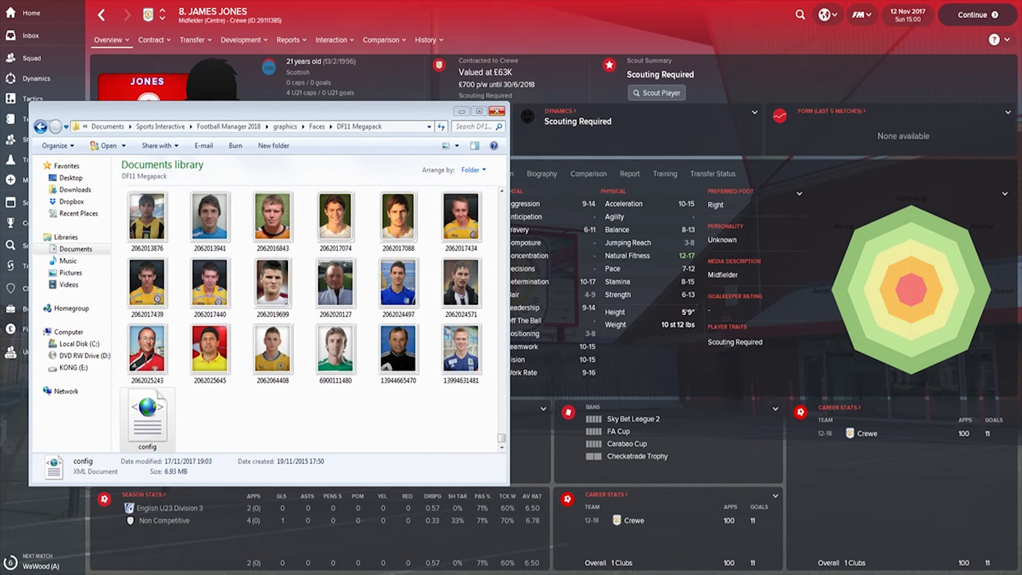
Step: In Football Manager 2018 Preferences > Interface, clear the skin cache and confirm with Yes
{"action": "key", "text": "alt+Tab"}
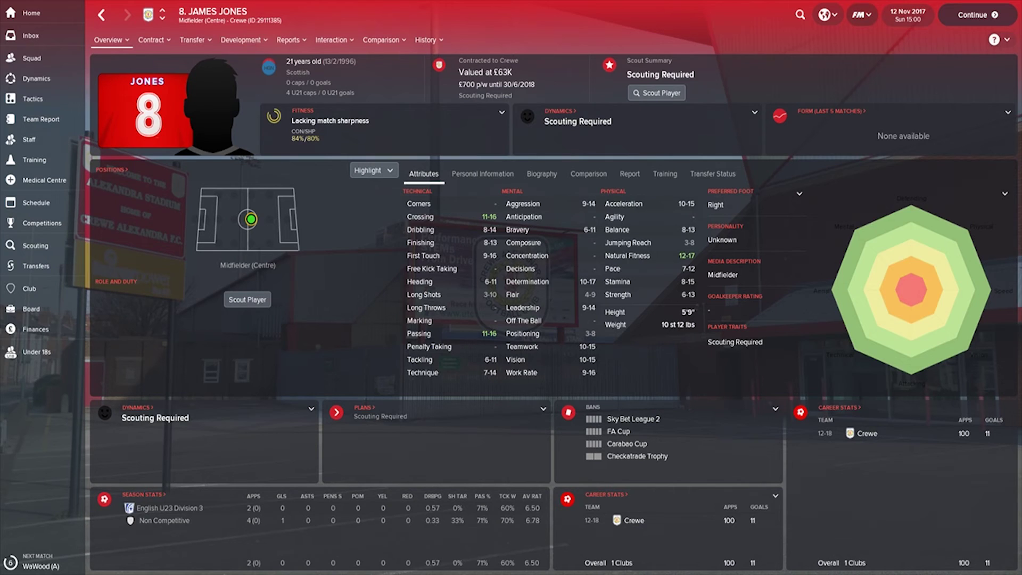
{"action": "left_click", "coordinate": [862, 14]}
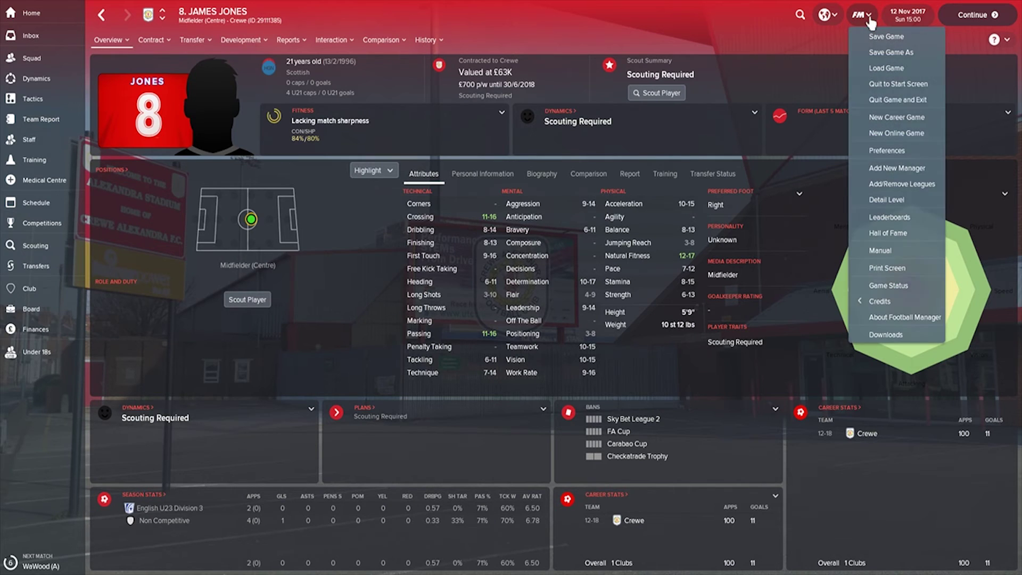
{"action": "left_click", "coordinate": [904, 151]}
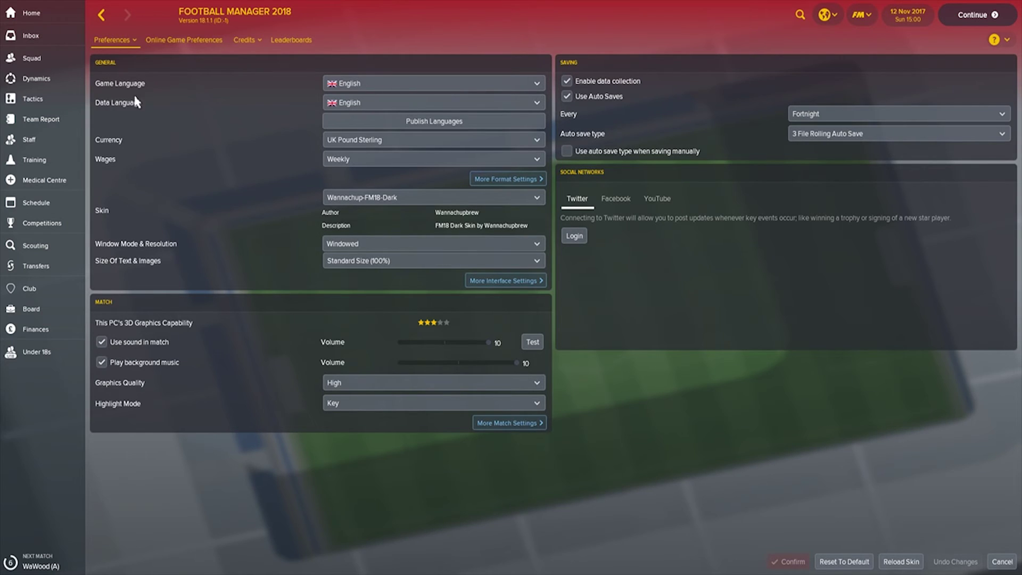
{"action": "mouse_move", "coordinate": [118, 47]}
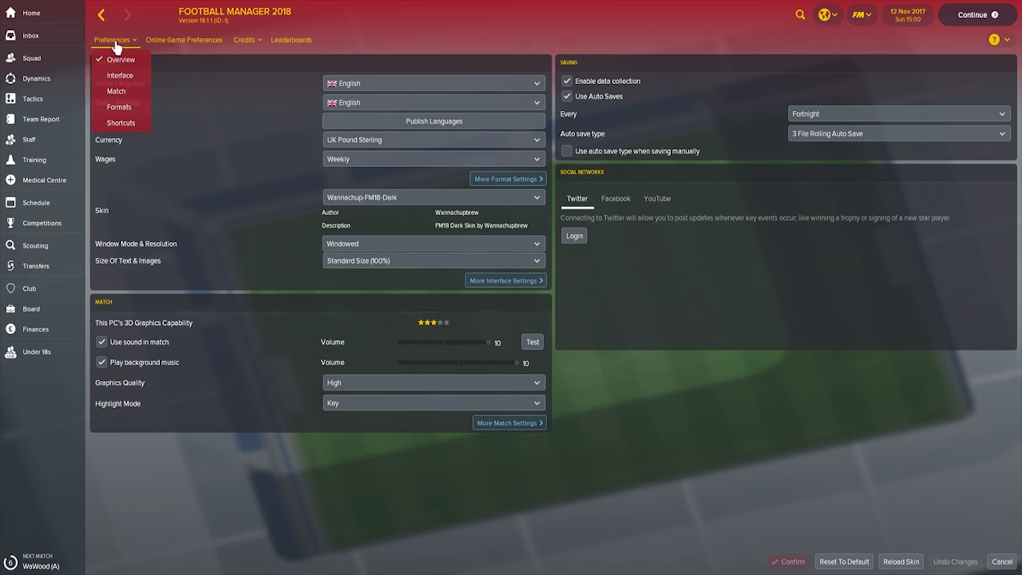
{"action": "left_click", "coordinate": [121, 77]}
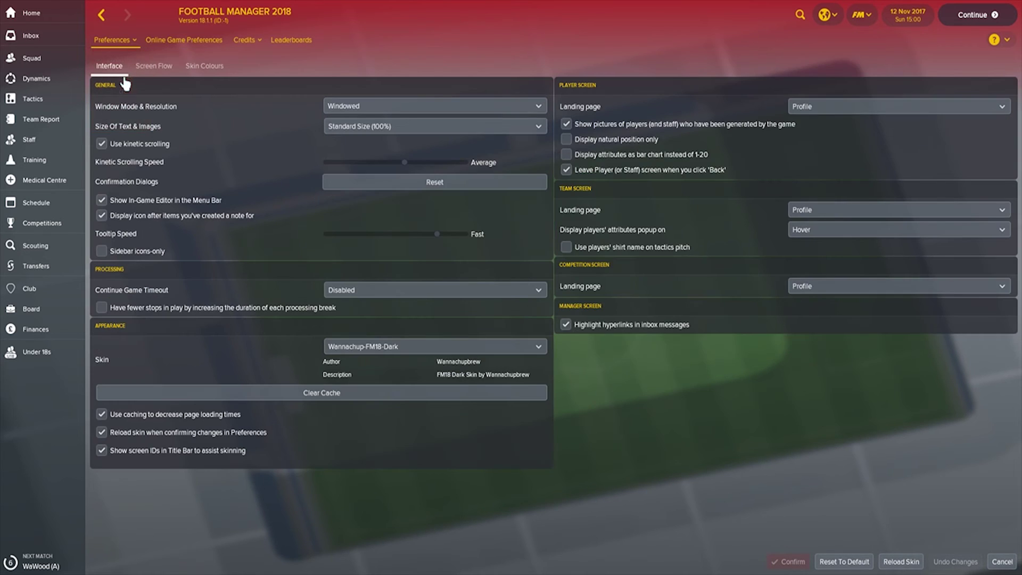
{"action": "left_click", "coordinate": [342, 395]}
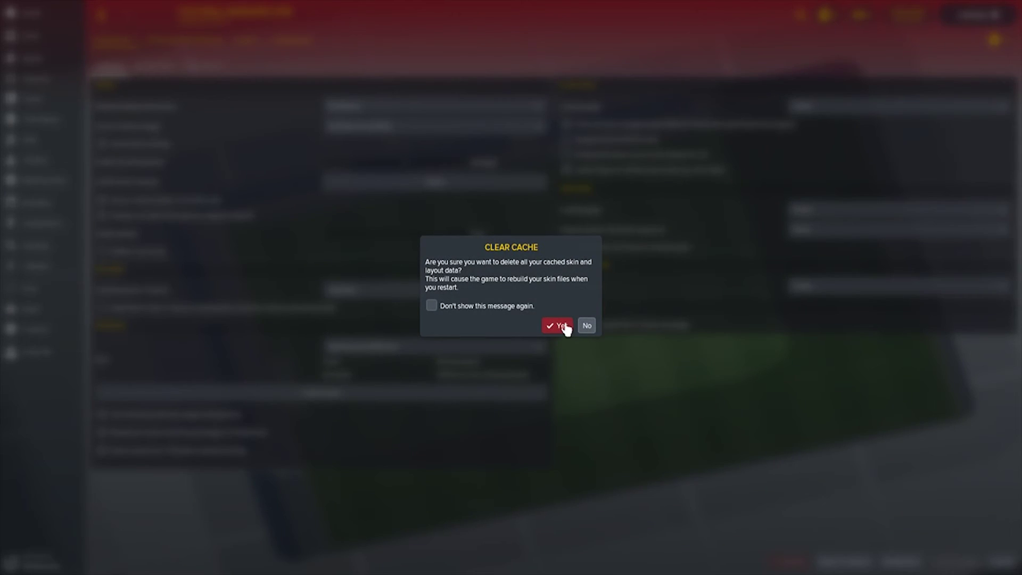
{"action": "left_click", "coordinate": [564, 327]}
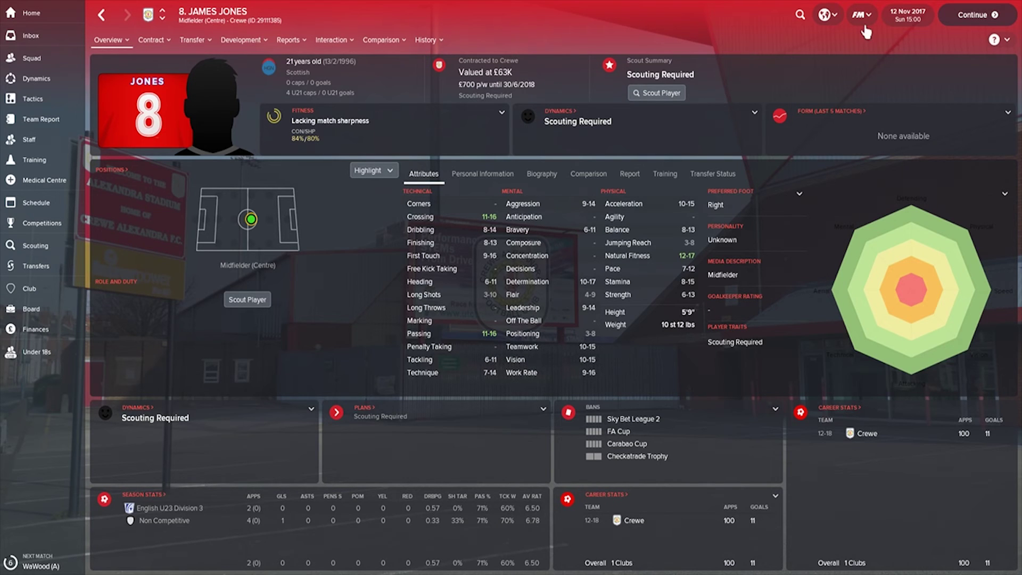
Step: Return to Preferences and show the Interface settings page again
{"action": "left_click", "coordinate": [864, 17]}
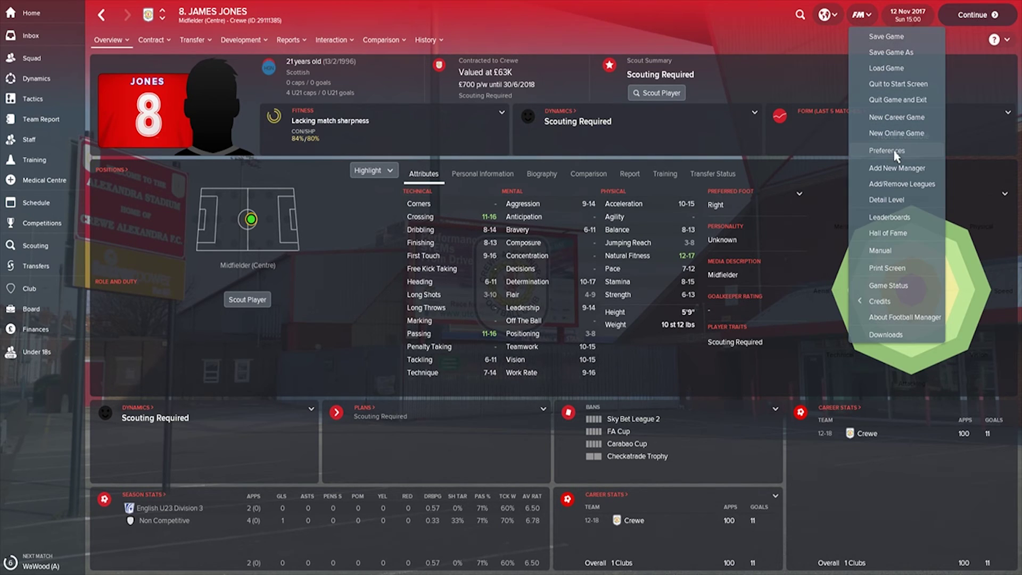
{"action": "left_click", "coordinate": [894, 153]}
{"action": "left_click", "coordinate": [124, 44]}
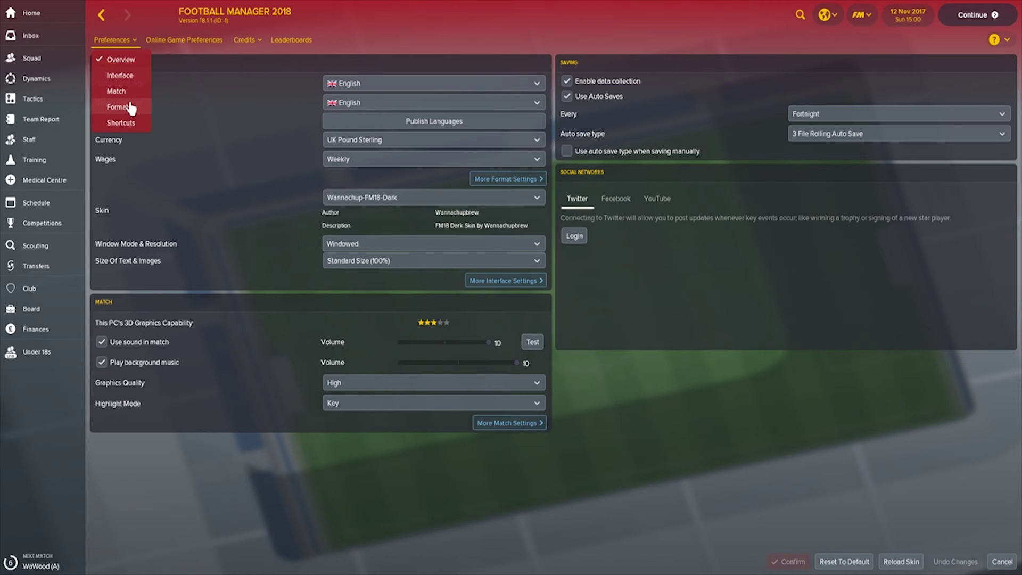
{"action": "left_click", "coordinate": [120, 75]}
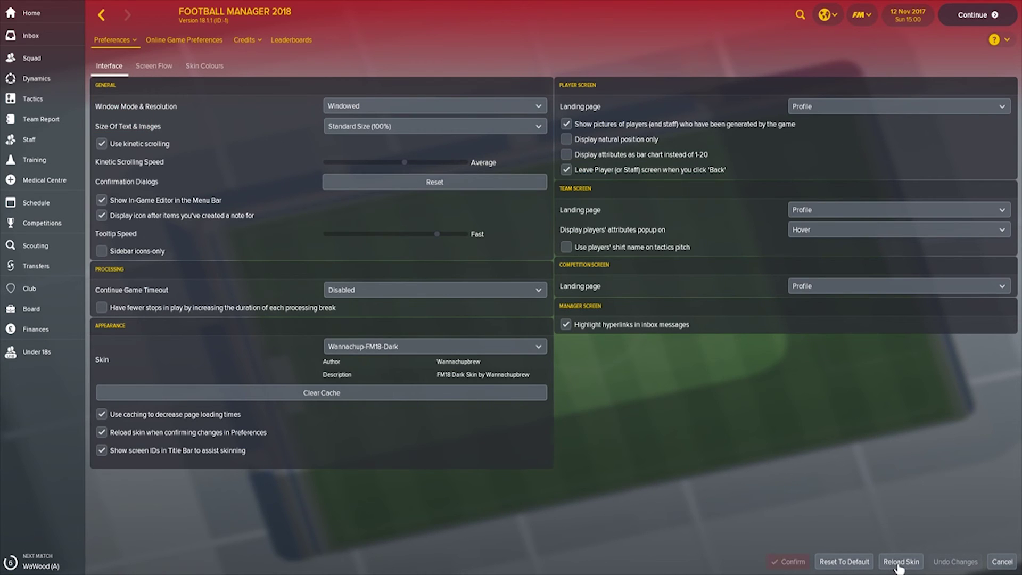